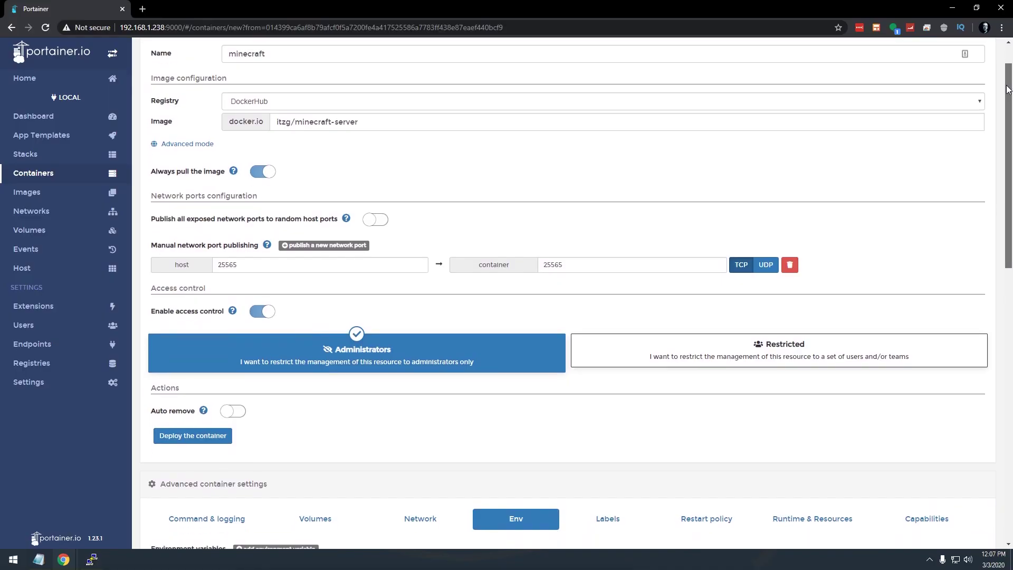
Step: Paste the version 2 itzg/minecraft-server compose YAML into the Minecraft stack's web editor
scroll(1002, 240, "down", 8)
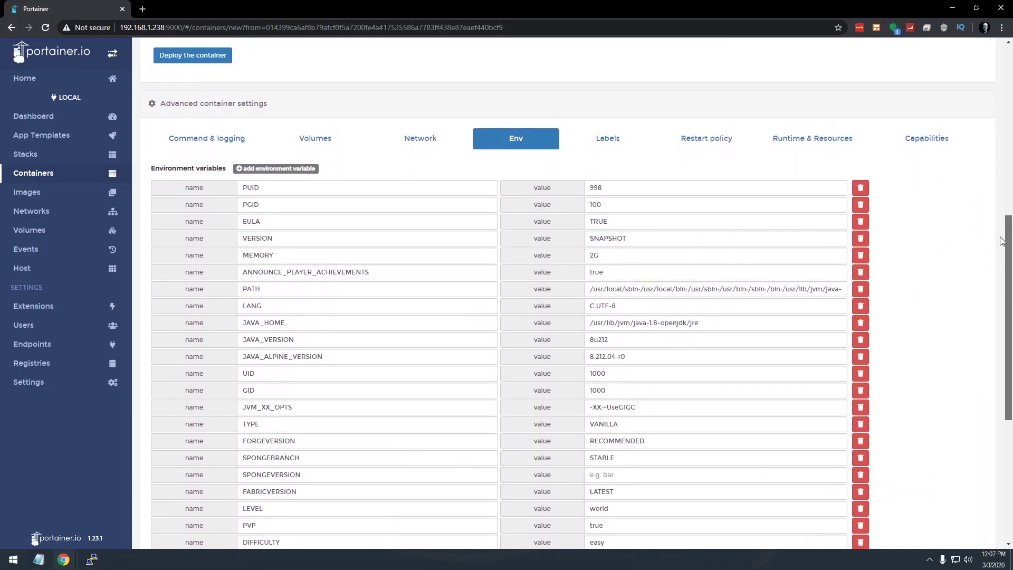
left_click_drag(1001, 241, 997, 369)
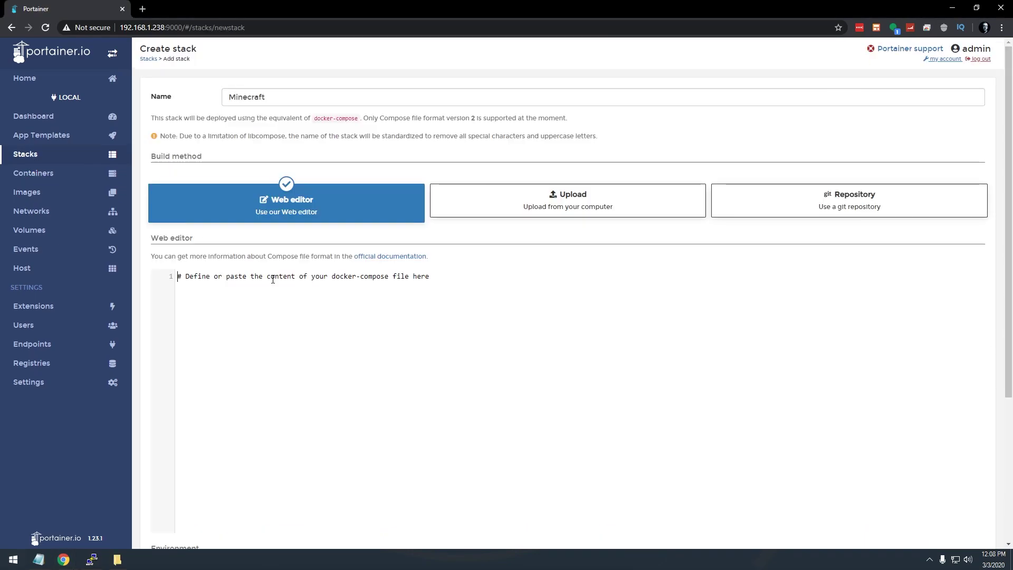
left_click(272, 279)
type("--- version: \"2\" services:   minecraft-server:     image: itzg/minecraft-server     container_name: minecraft     network_mode: host     environment:       - PUID=998       - PGID=100       - EULA=TRUE       - VERSION=SNAPSHOT       - MEMORY=2G       - ANNOUNCE_PLAYER_ACHIEVEMENTS=true     ports:       - 25565:25565     volumes:       - /srv/dev-disk-by-label-Files/Minecraft:/data     restart: unless-stopped")
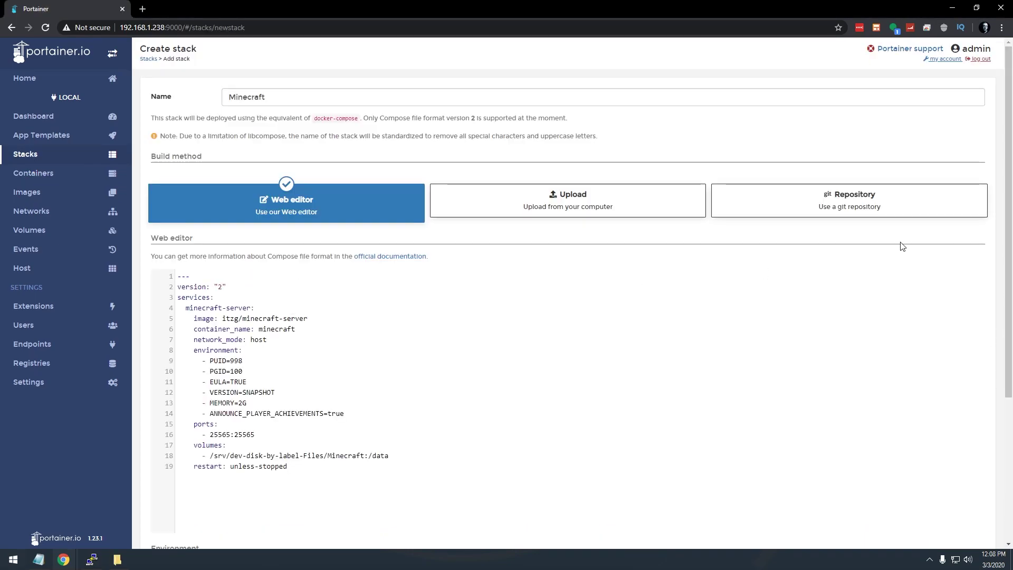
left_click_drag(1006, 102, 1011, 383)
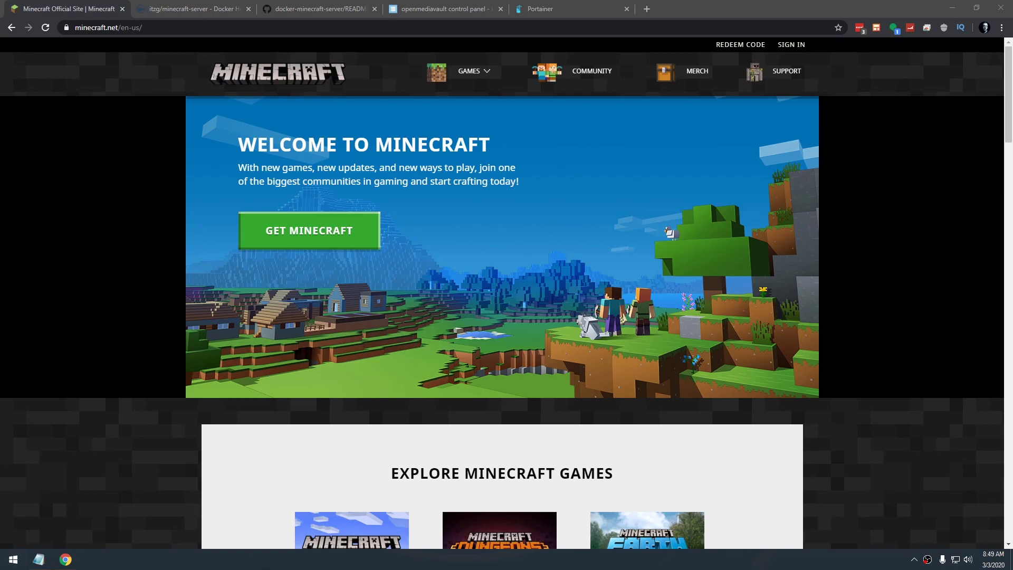
Step: Close the Minecraft website tab and select the basic docker run example on Docker Hub
middle_click(62, 11)
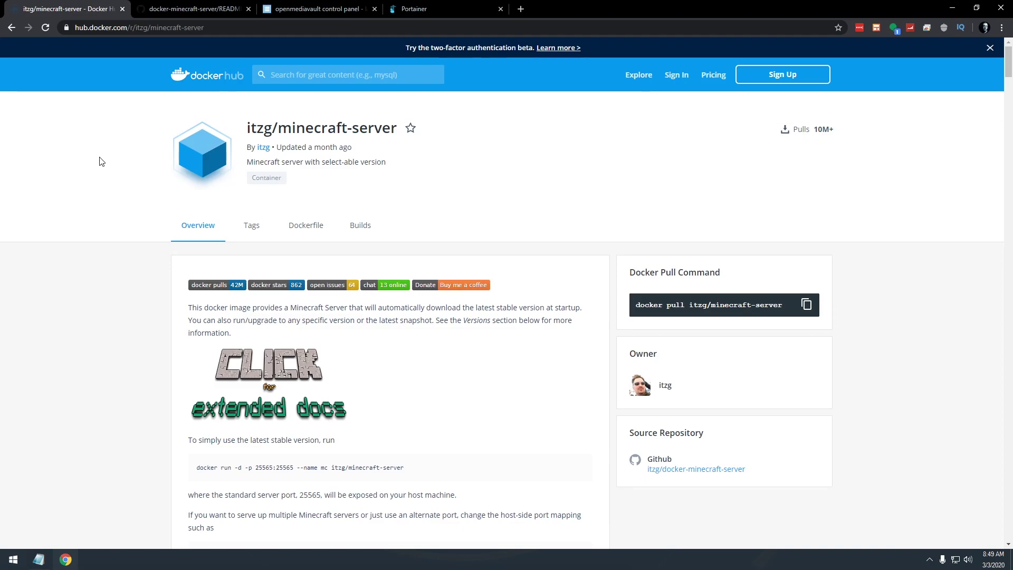
scroll(132, 316, "down", 3)
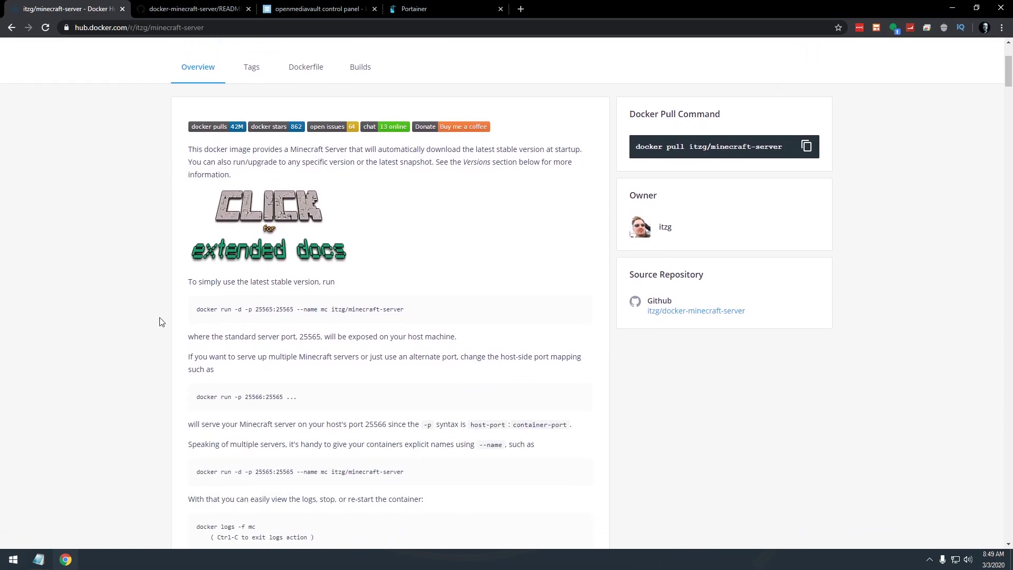
left_click_drag(198, 311, 434, 320)
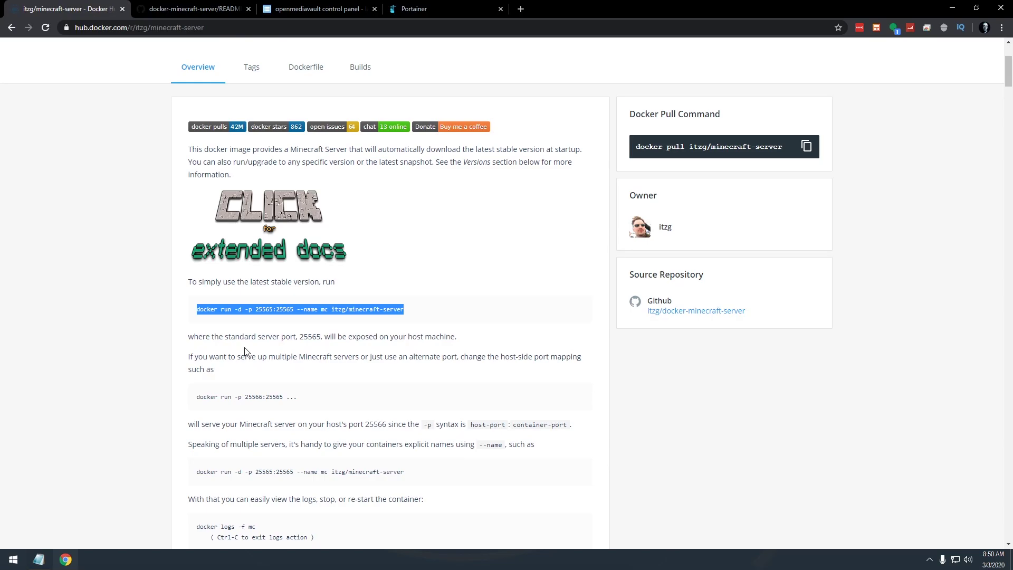
Step: Scroll through the itzg/minecraft-server Overview documentation and return to the top
scroll(244, 351, "down", 3)
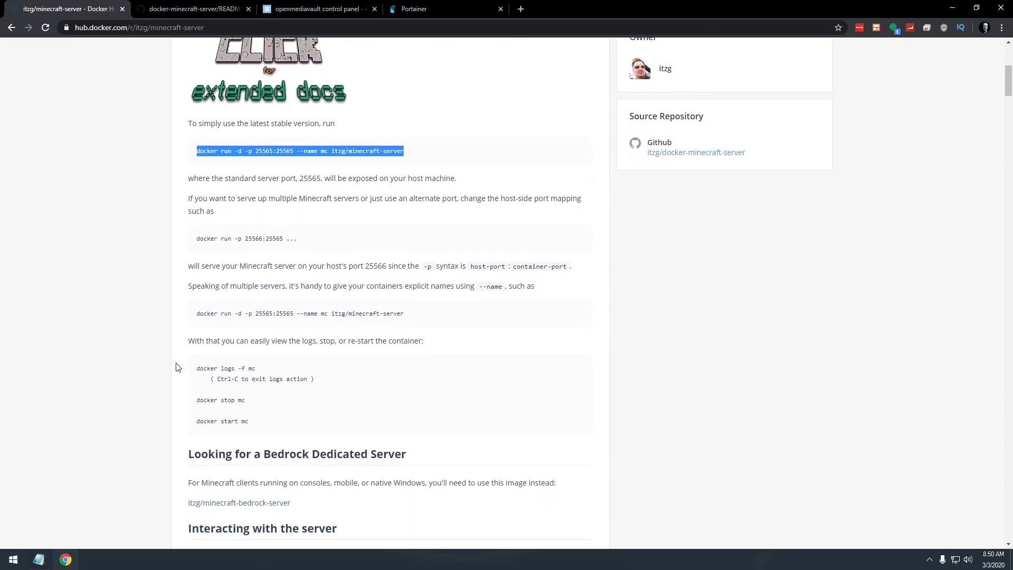
scroll(178, 367, "down", 7)
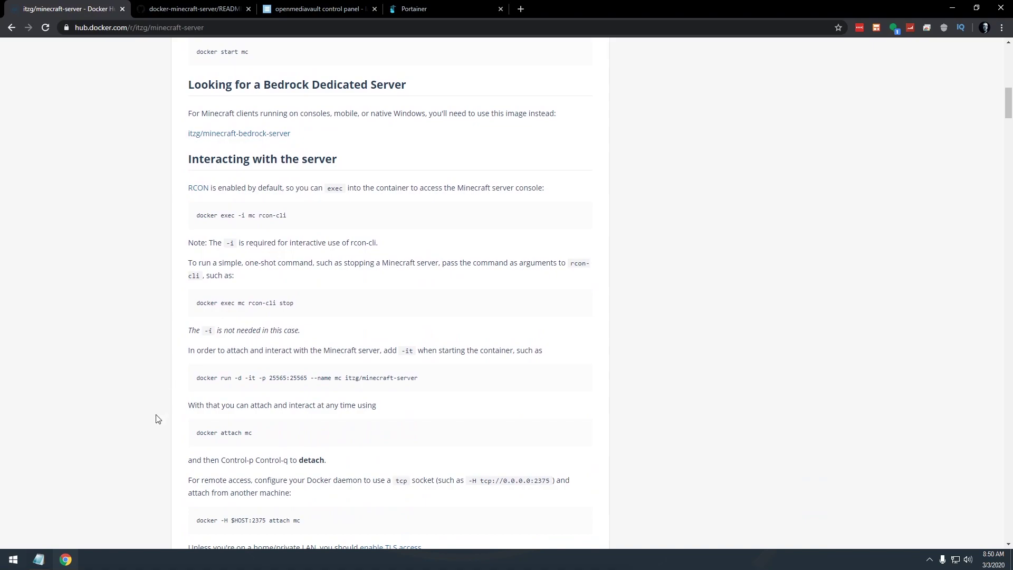
scroll(153, 410, "down", 9)
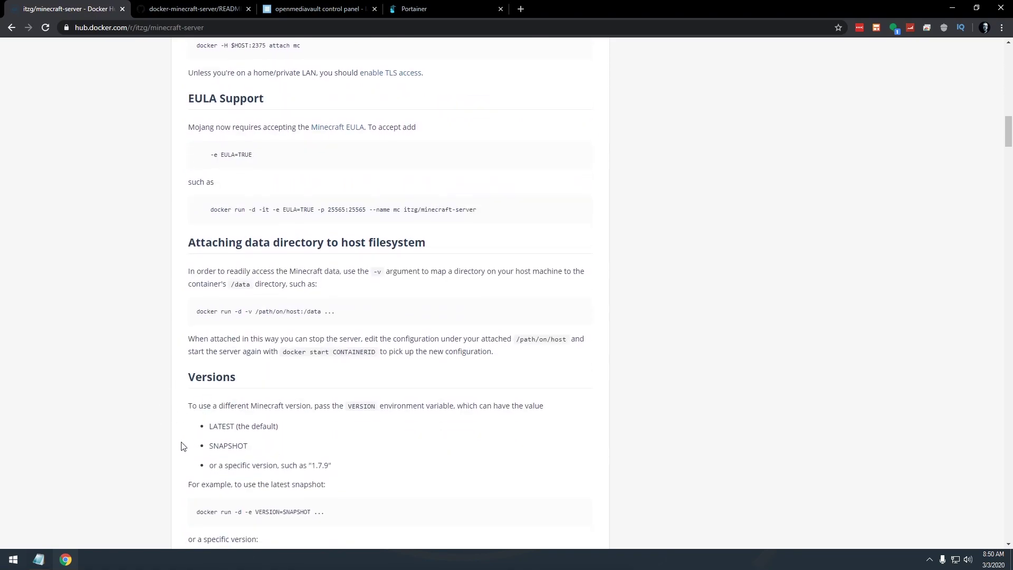
scroll(174, 449, "down", 6)
scroll(132, 445, "down", 8)
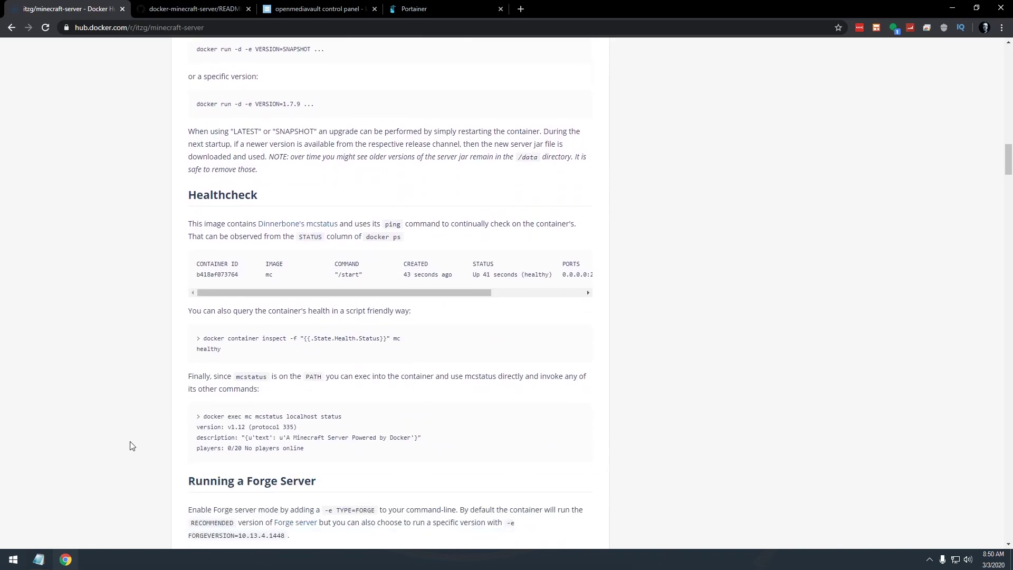
scroll(175, 379, "down", 1)
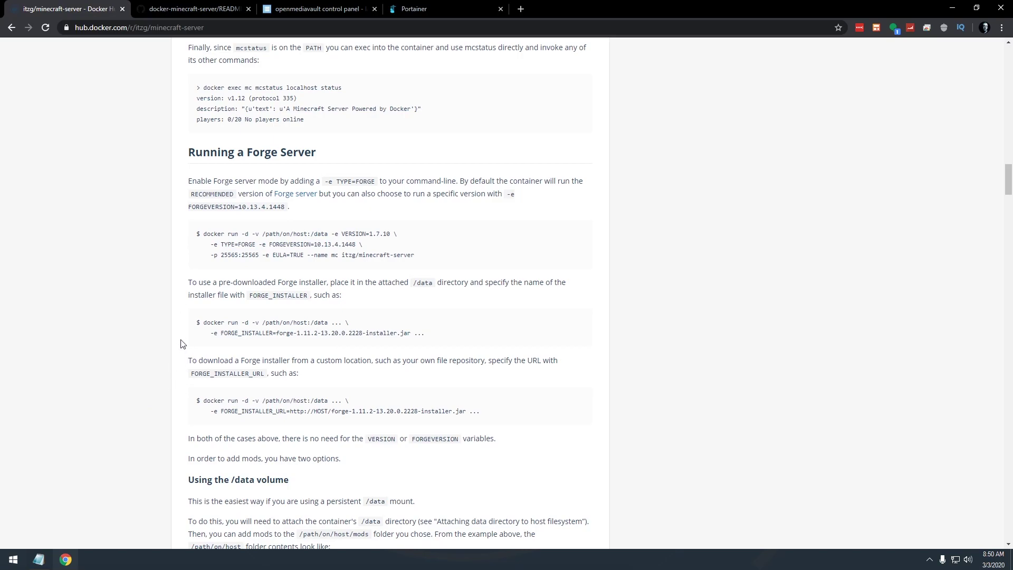
scroll(174, 337, "up", 20)
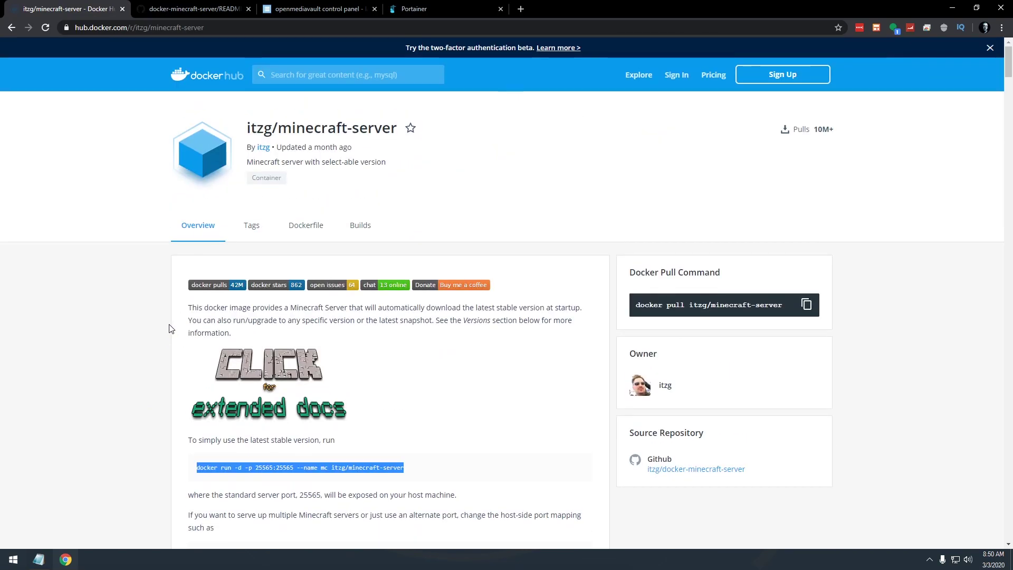
Step: Switch to the docker-minecraft-server README on GitHub and read its first environment-variable sections
left_click(166, 9)
scroll(192, 260, "up", 20)
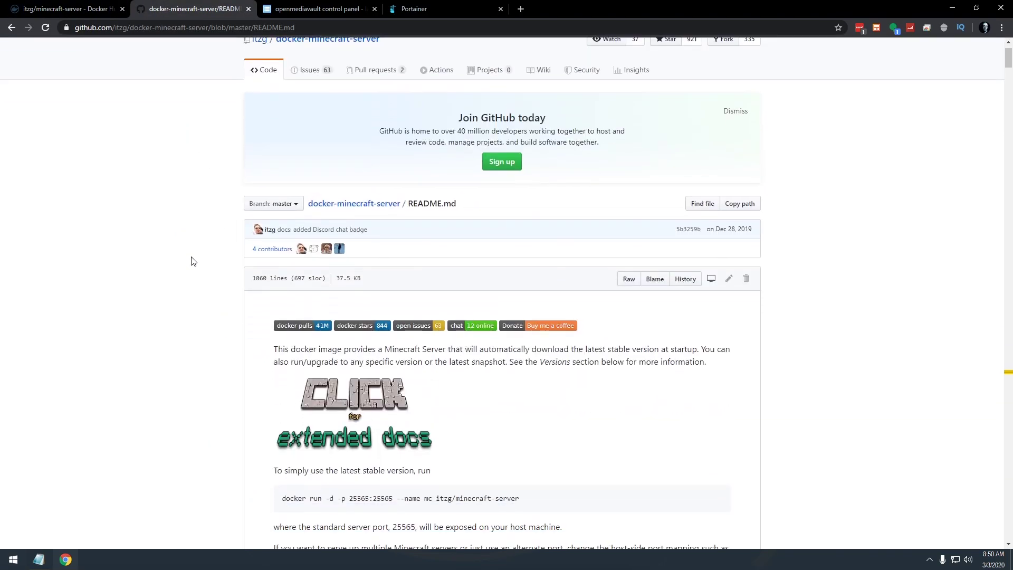
scroll(193, 282, "down", 13)
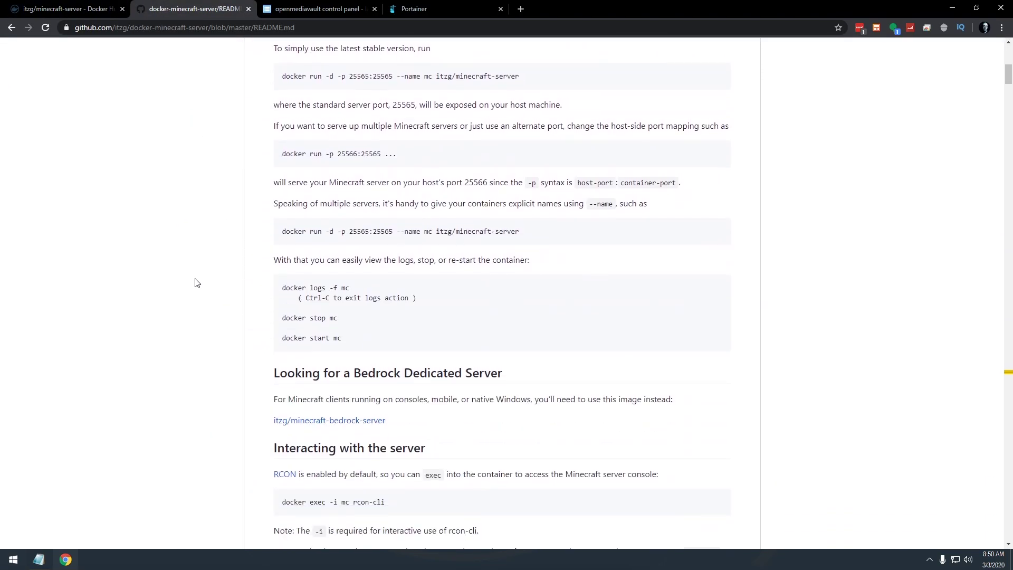
scroll(197, 282, "down", 9)
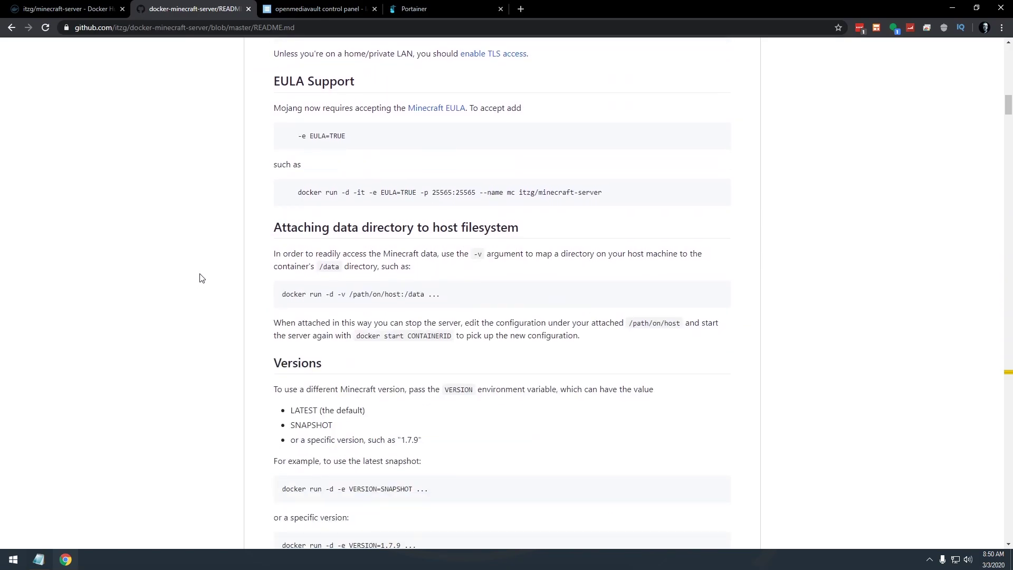
scroll(200, 267, "down", 10)
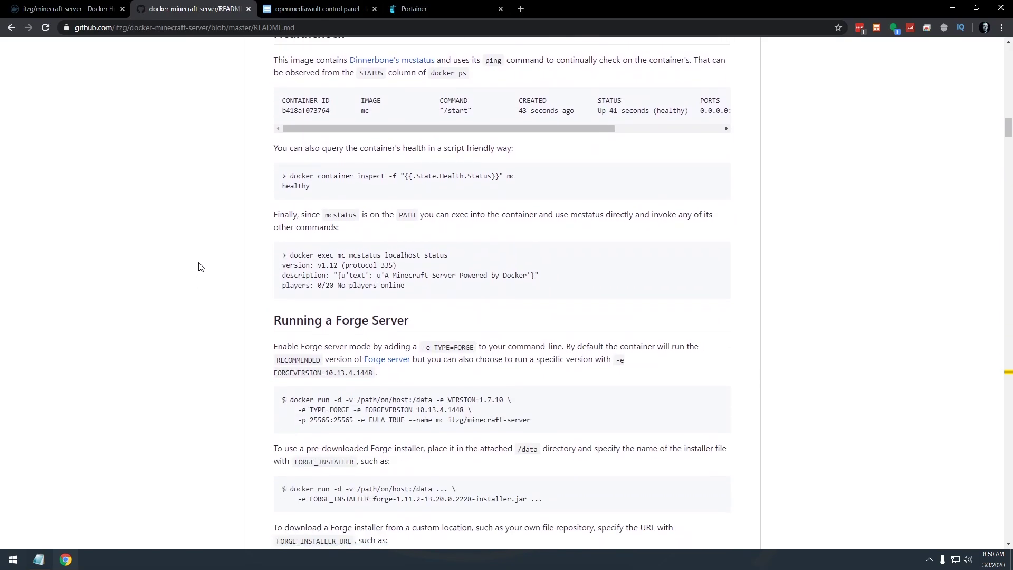
scroll(237, 299, "down", 10)
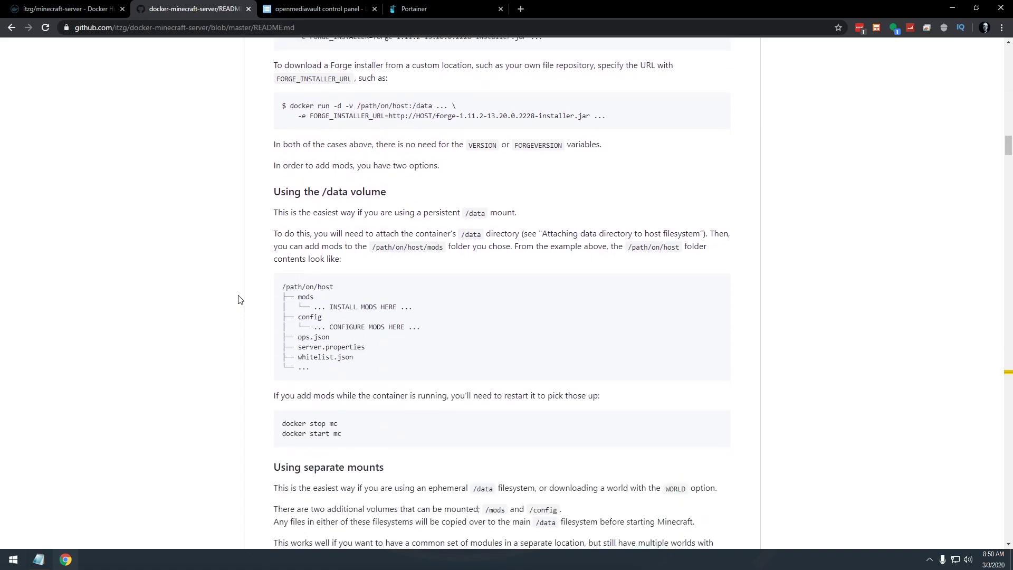
scroll(235, 299, "down", 12)
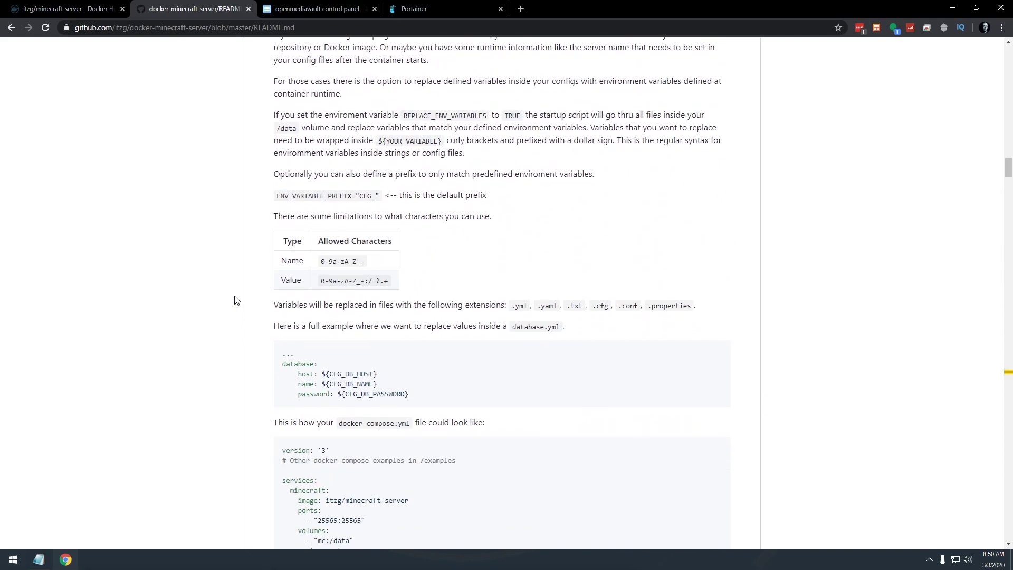
scroll(236, 299, "down", 3)
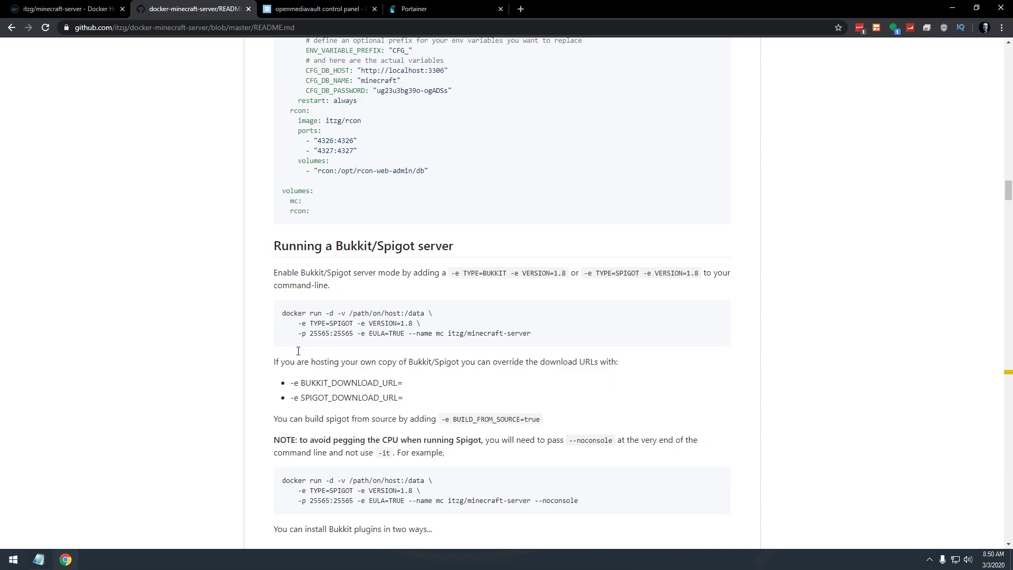
scroll(298, 350, "down", 13)
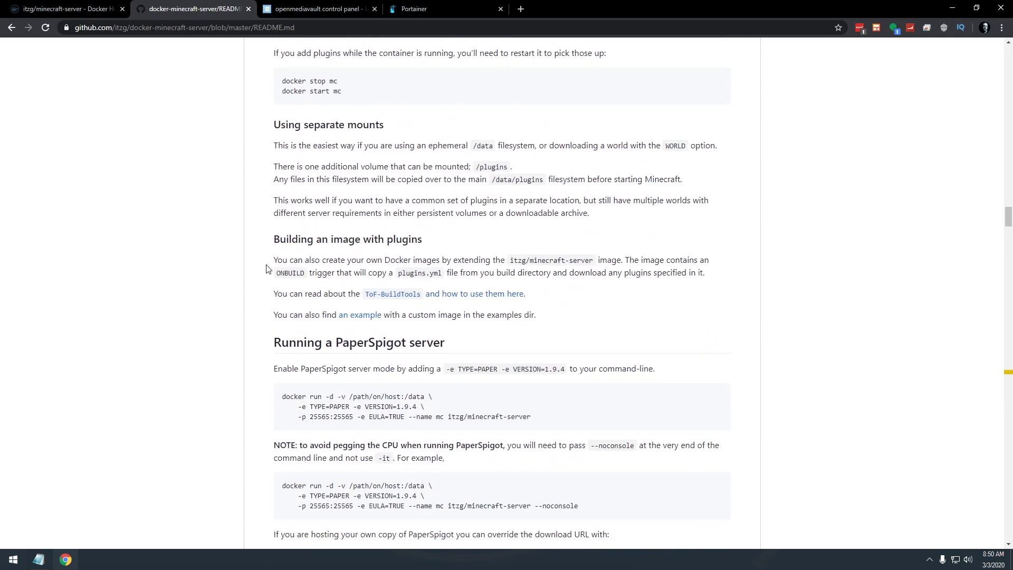
Step: Review the remaining server variable options, then move to the openmediavault tab
scroll(226, 322, "up", 6)
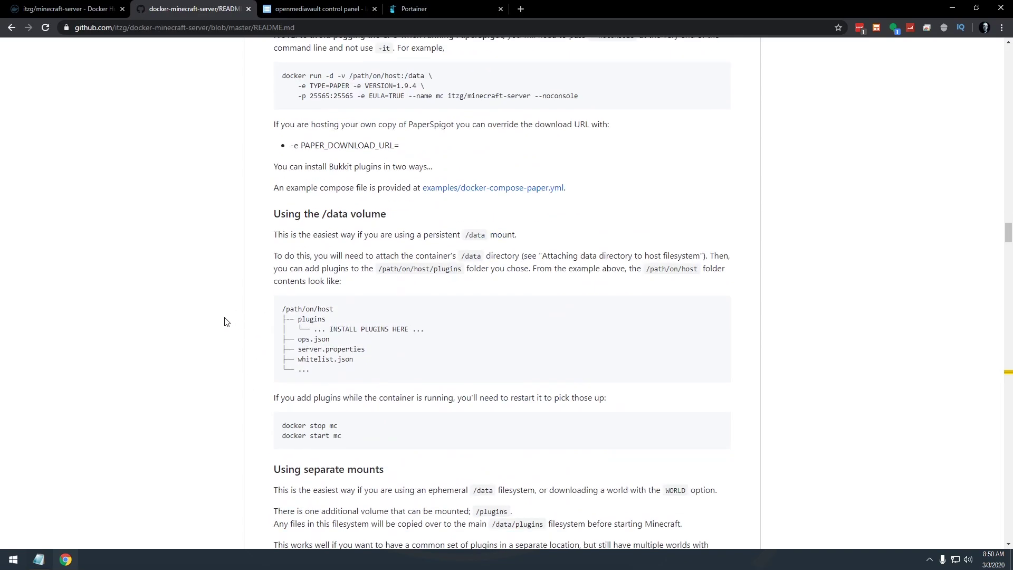
scroll(226, 322, "down", 6)
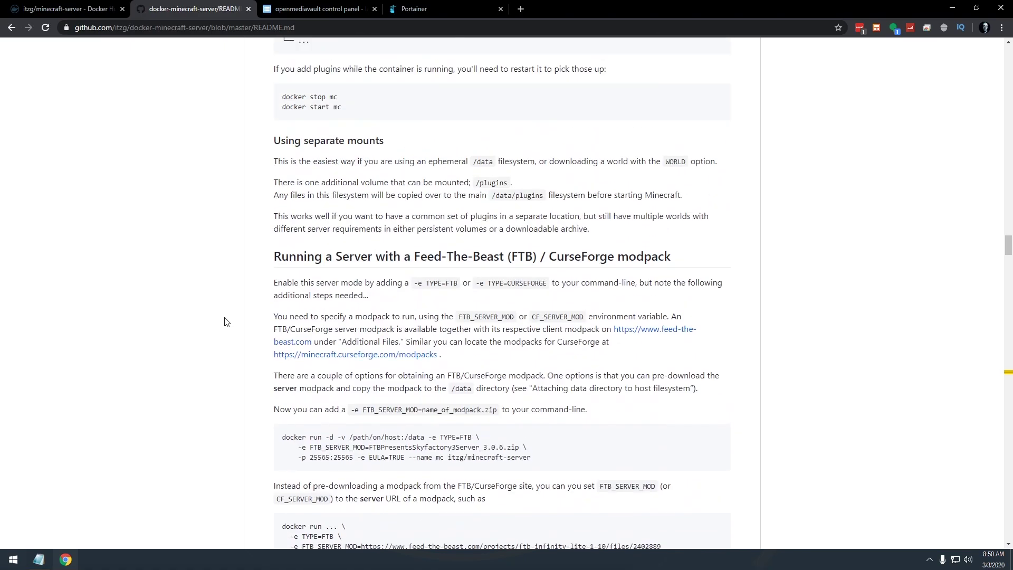
scroll(226, 322, "down", 16)
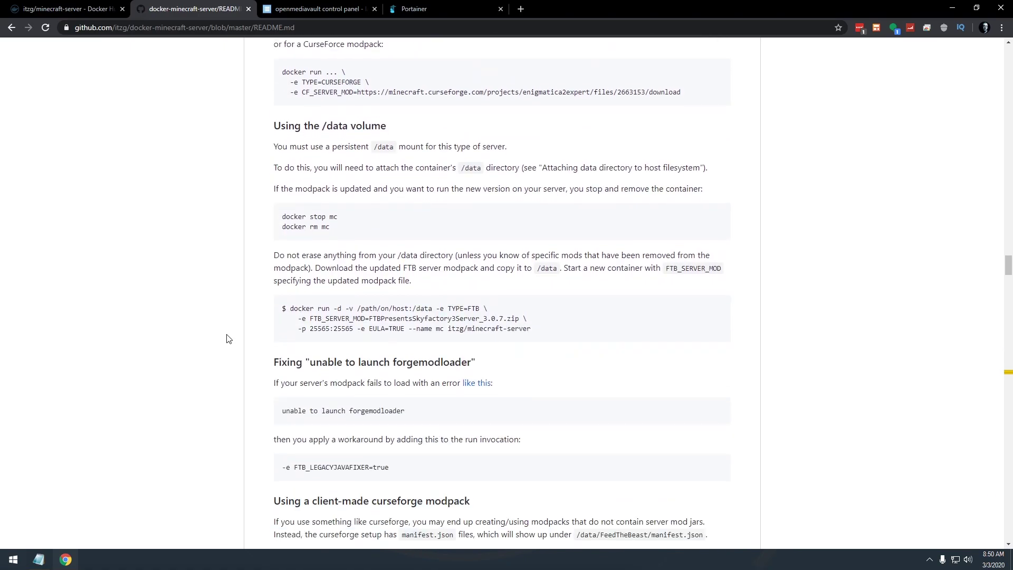
scroll(228, 338, "down", 5)
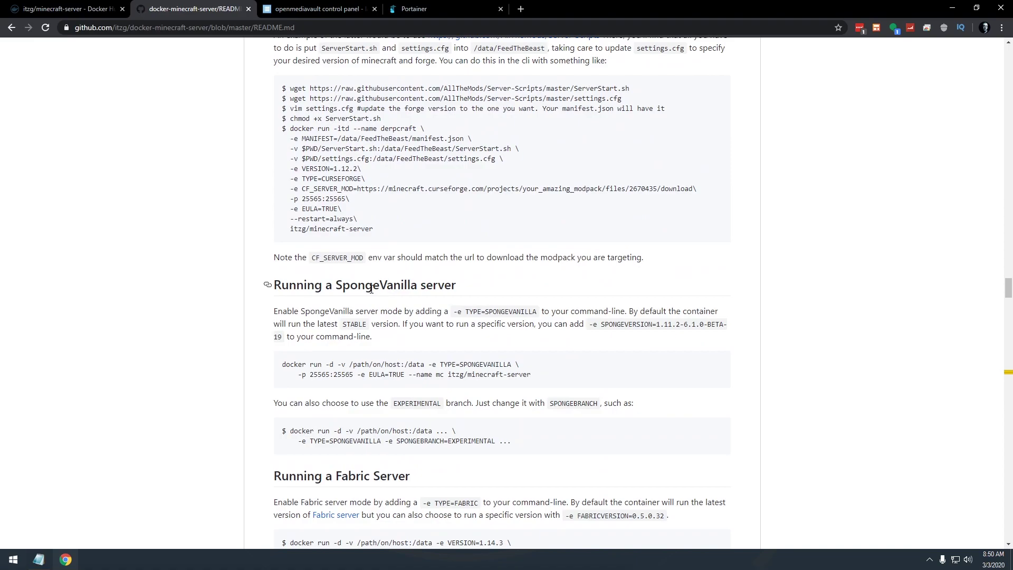
scroll(255, 352, "down", 14)
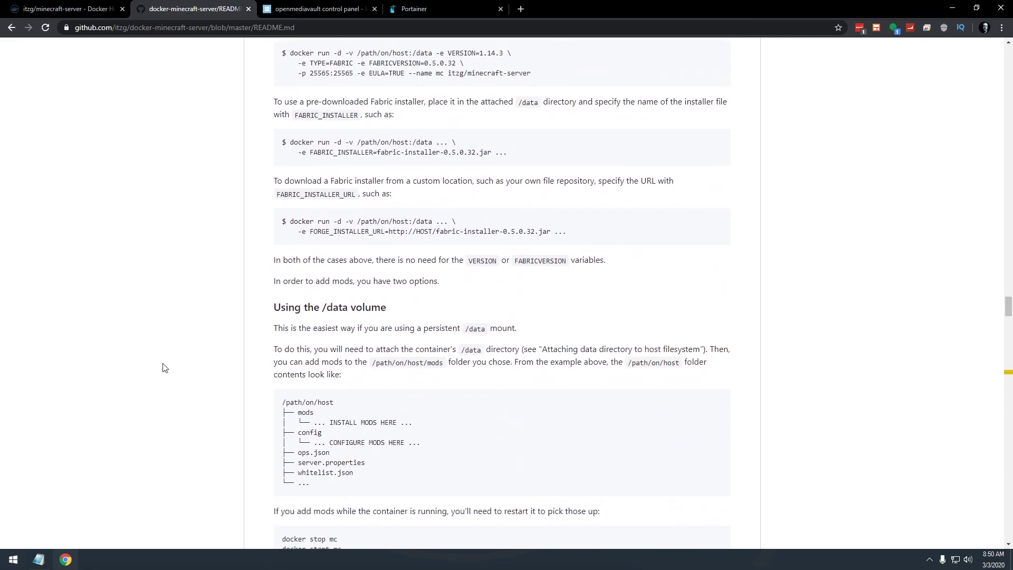
scroll(163, 364, "down", 2)
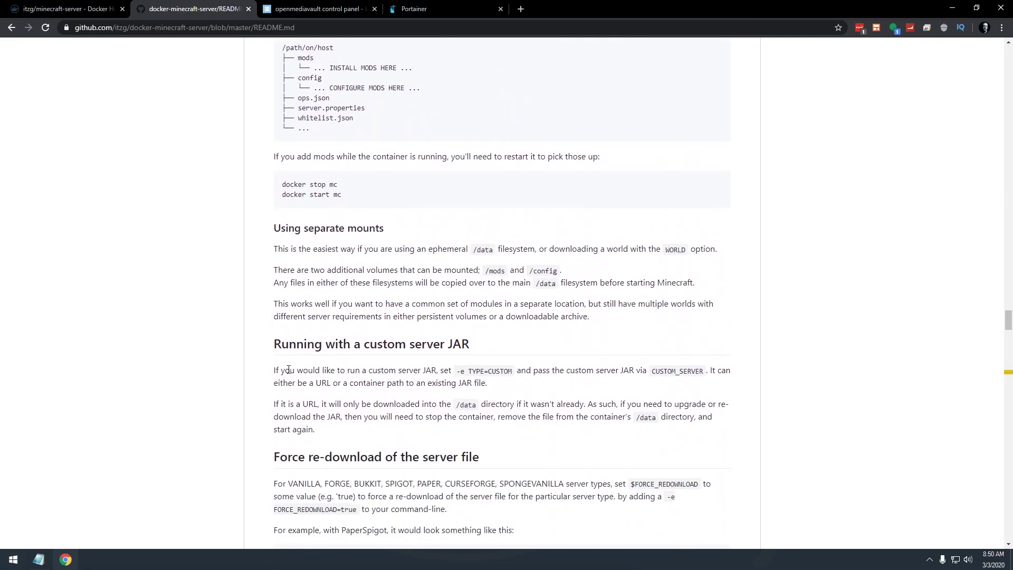
scroll(268, 379, "down", 1)
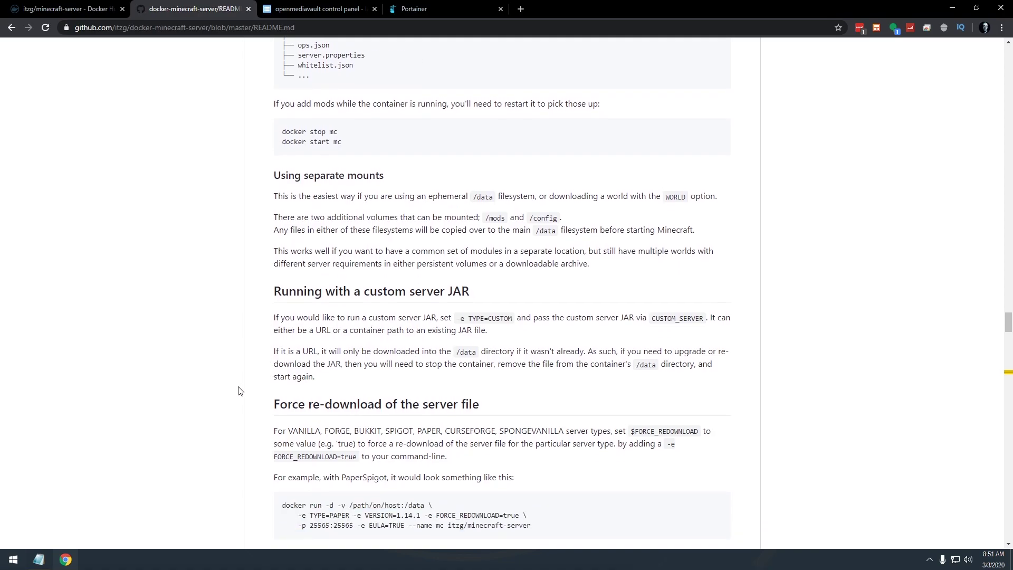
scroll(237, 390, "down", 1)
scroll(238, 390, "down", 1)
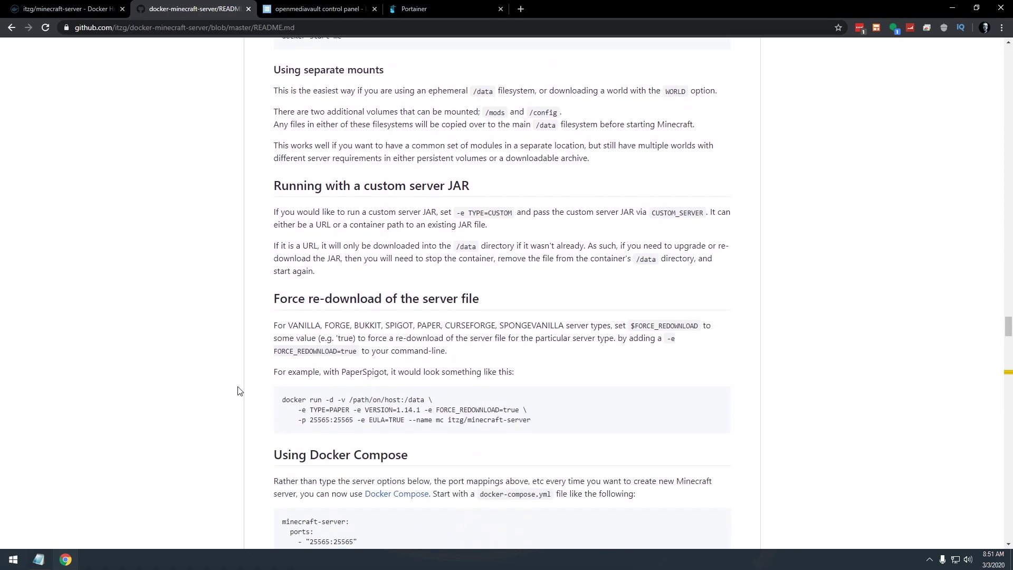
scroll(238, 390, "down", 4)
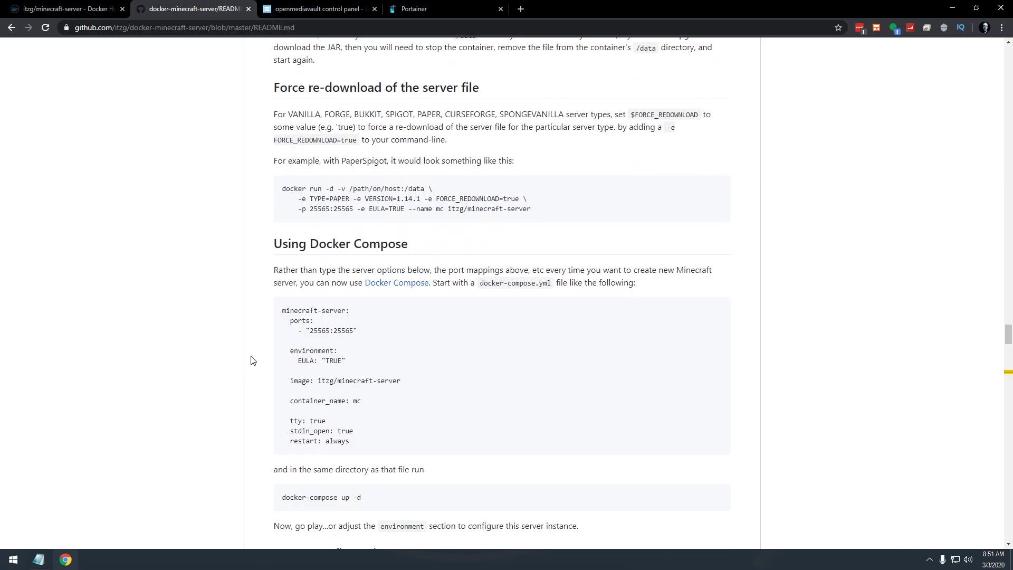
scroll(239, 351, "down", 5)
scroll(236, 349, "down", 5)
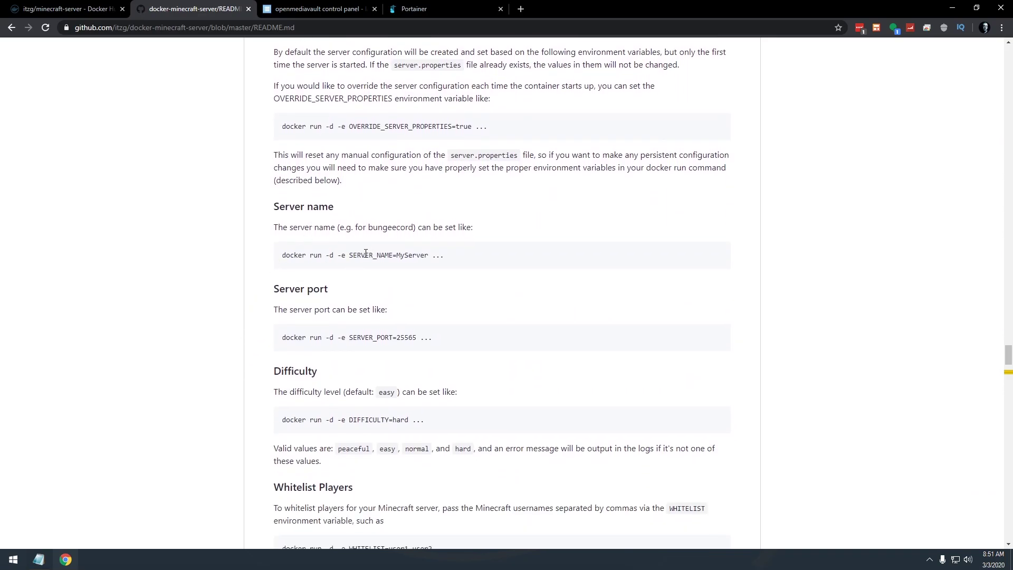
scroll(293, 313, "down", 2)
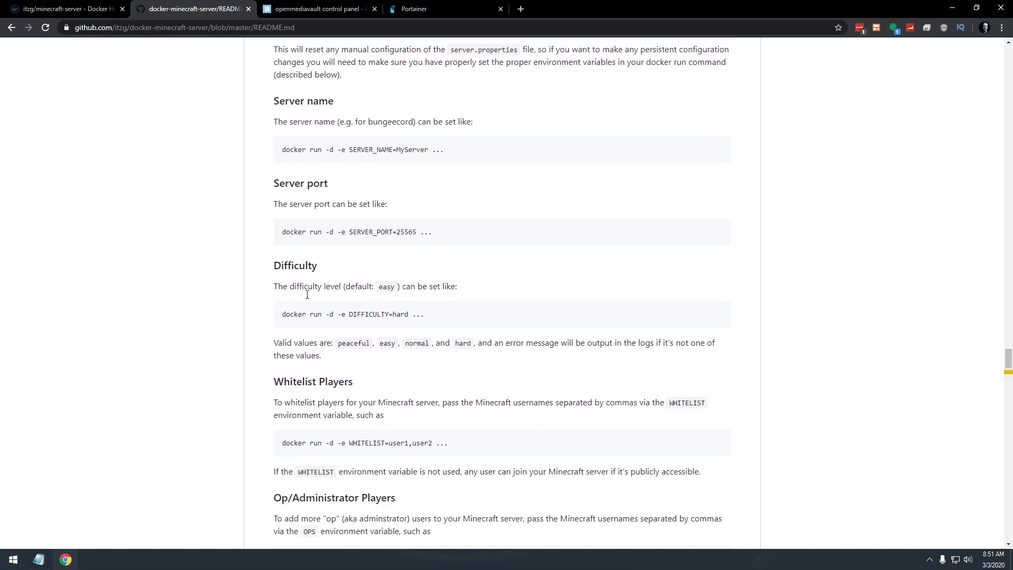
scroll(242, 362, "down", 4)
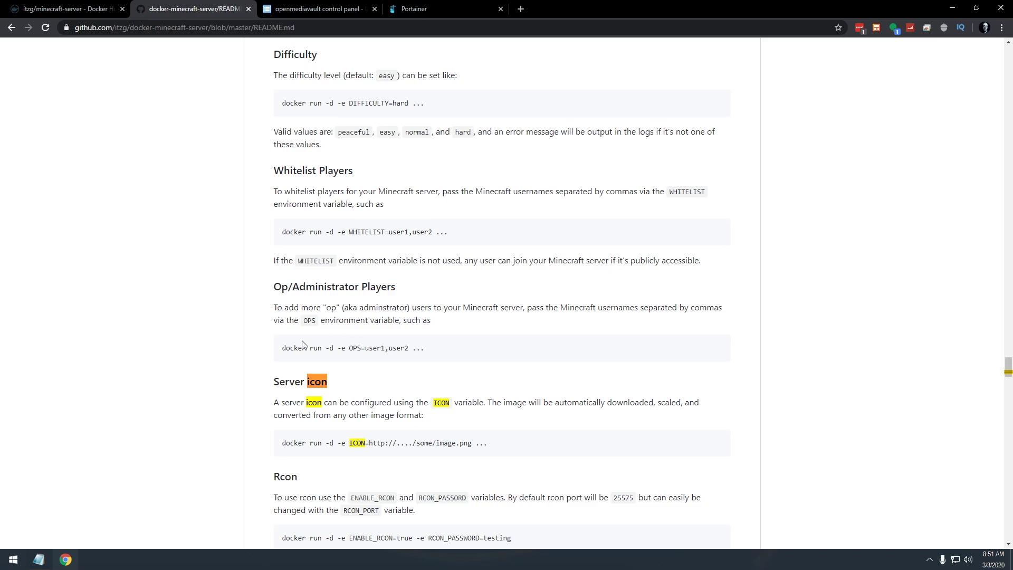
scroll(295, 348, "down", 7)
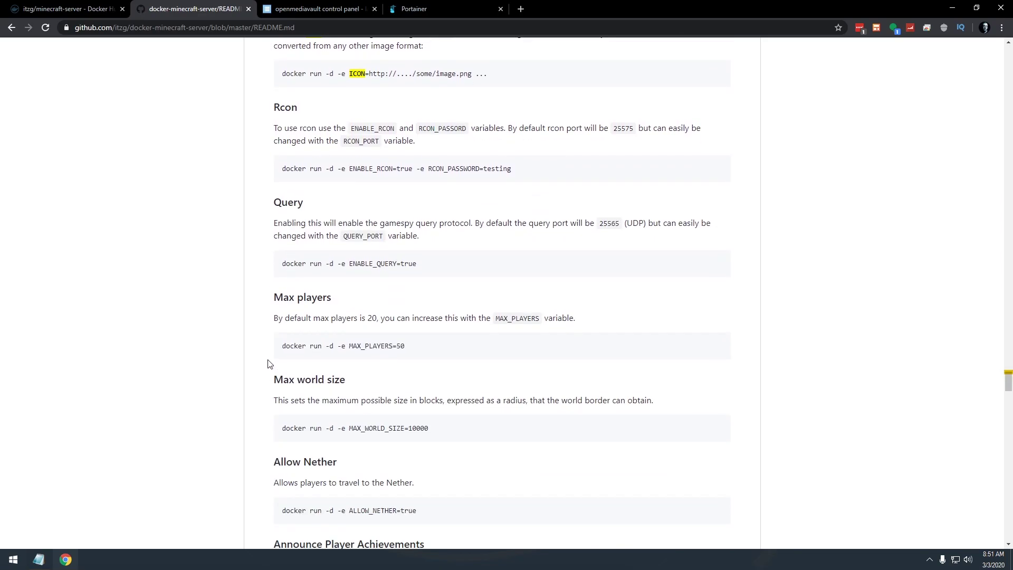
scroll(268, 363, "down", 3)
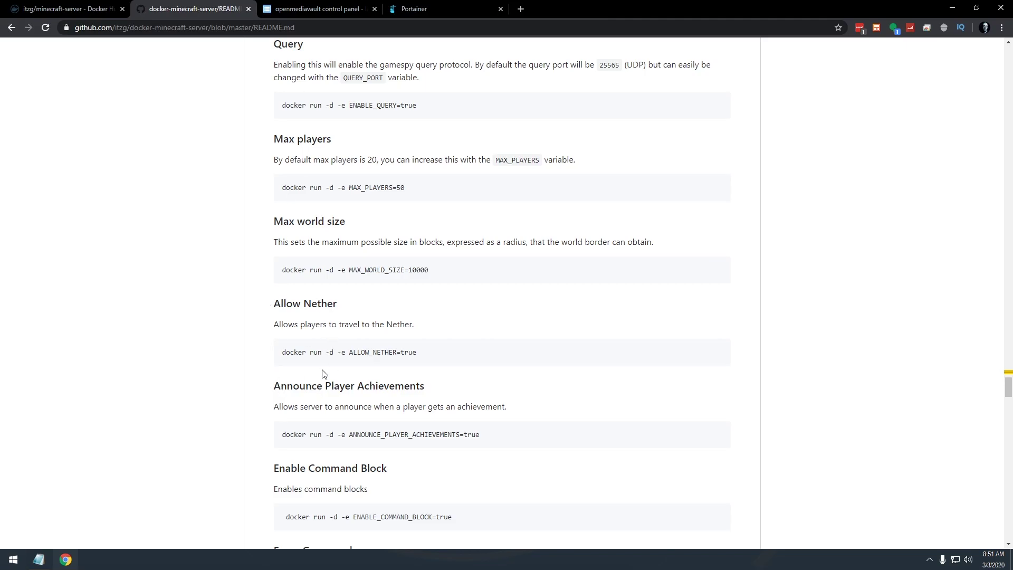
key("ctrl+Tab")
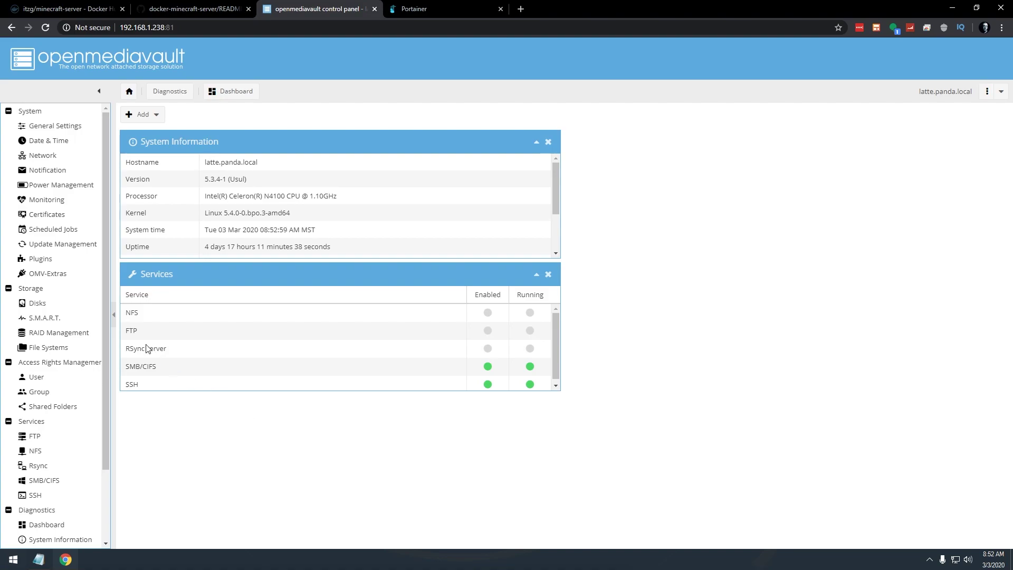
Step: Create a shared folder named Minecraft on the Files disk with Everyone read/write access
left_click(68, 406)
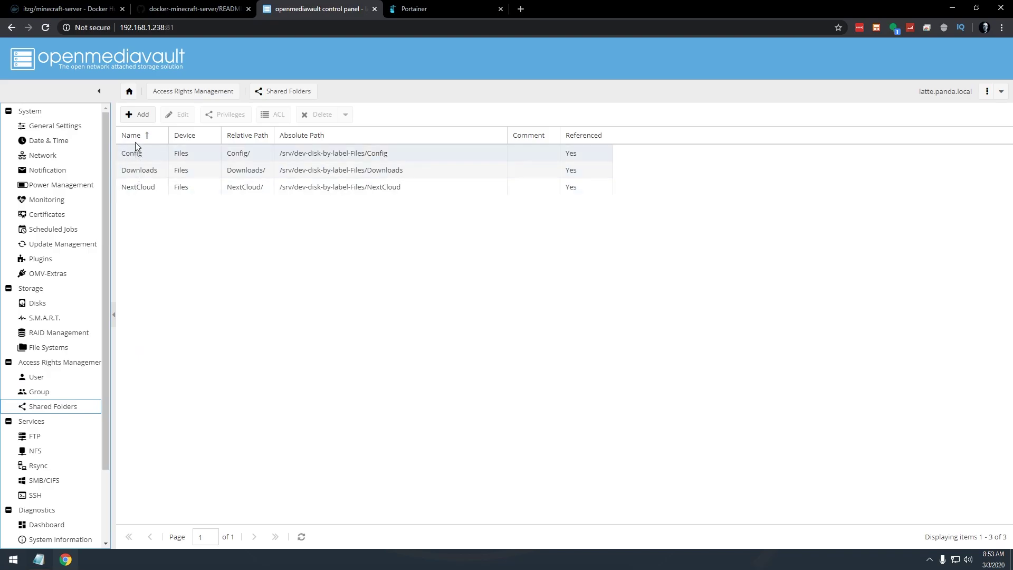
left_click(138, 115)
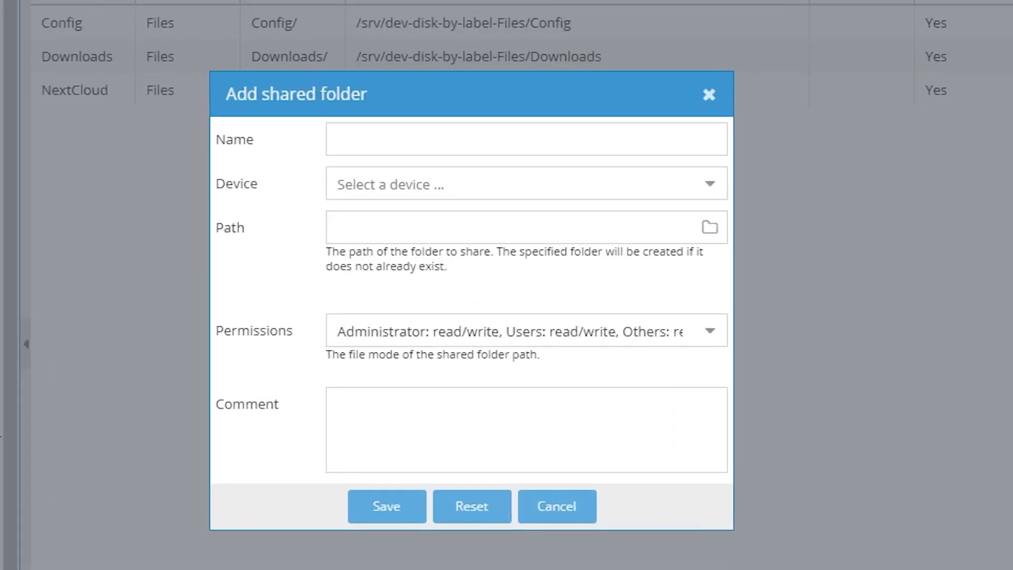
left_click(374, 143)
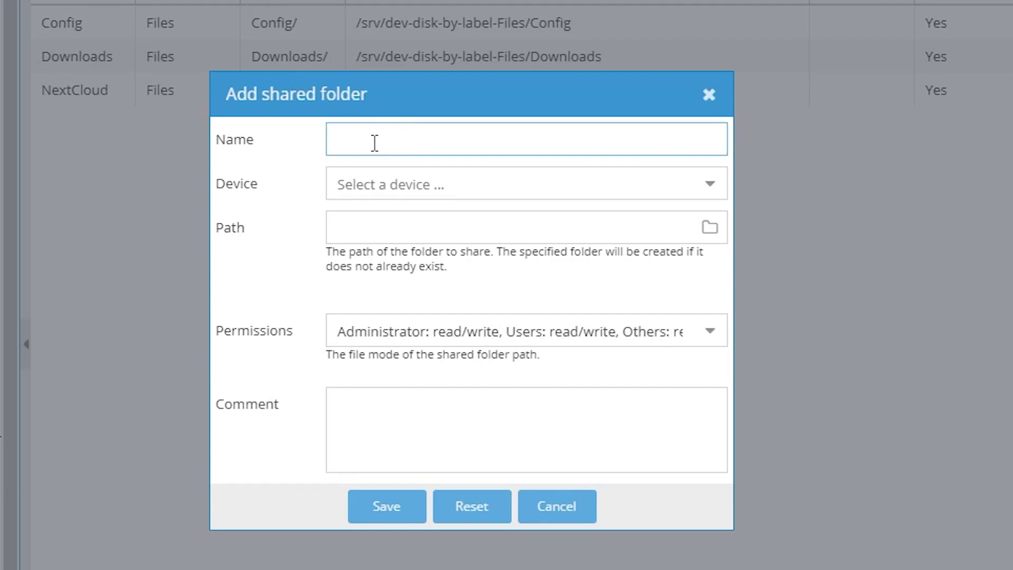
type("Minecraft")
left_click(709, 187)
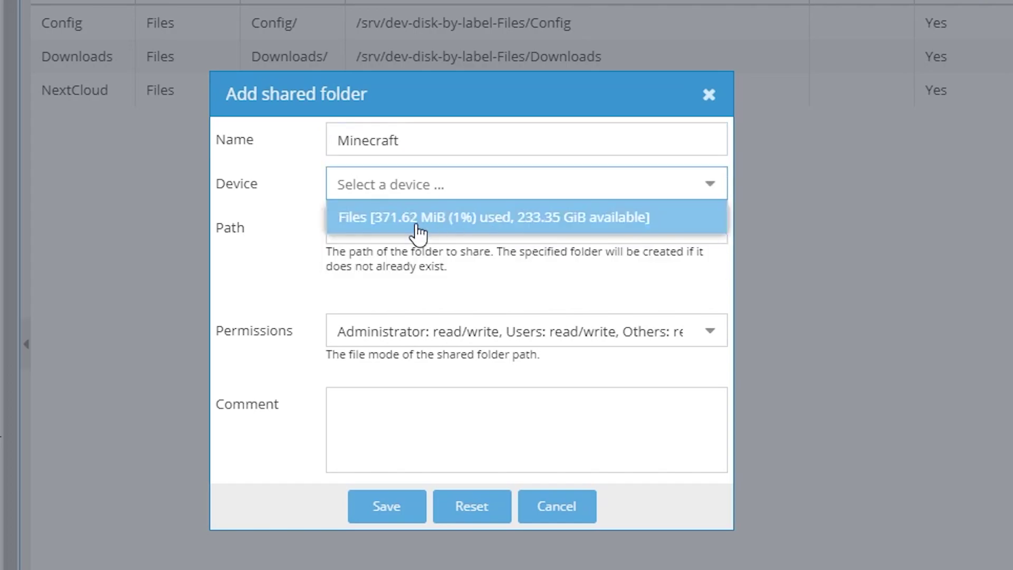
left_click(417, 227)
left_click(441, 332)
scroll(437, 475, "down", 2)
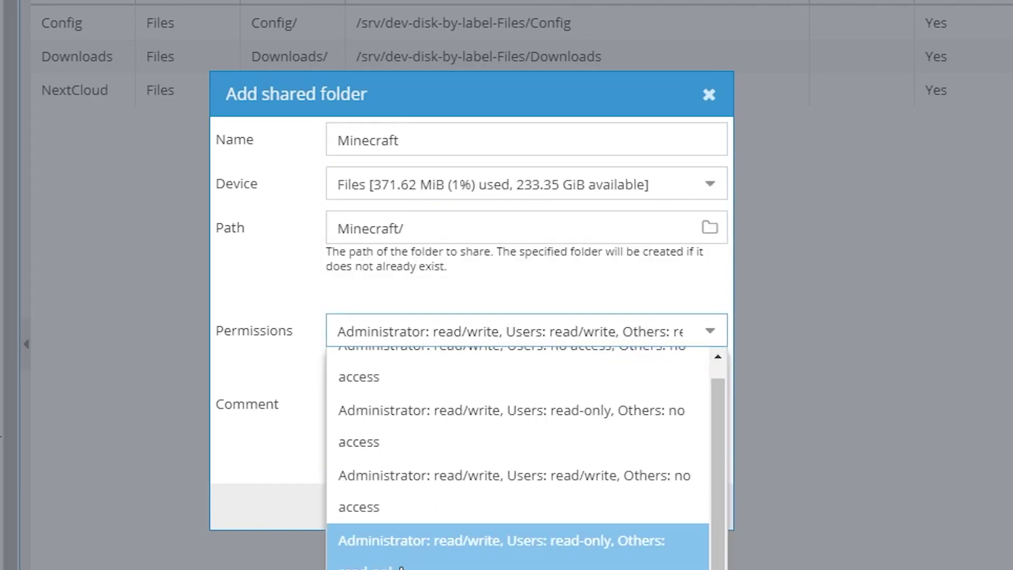
left_click(399, 532)
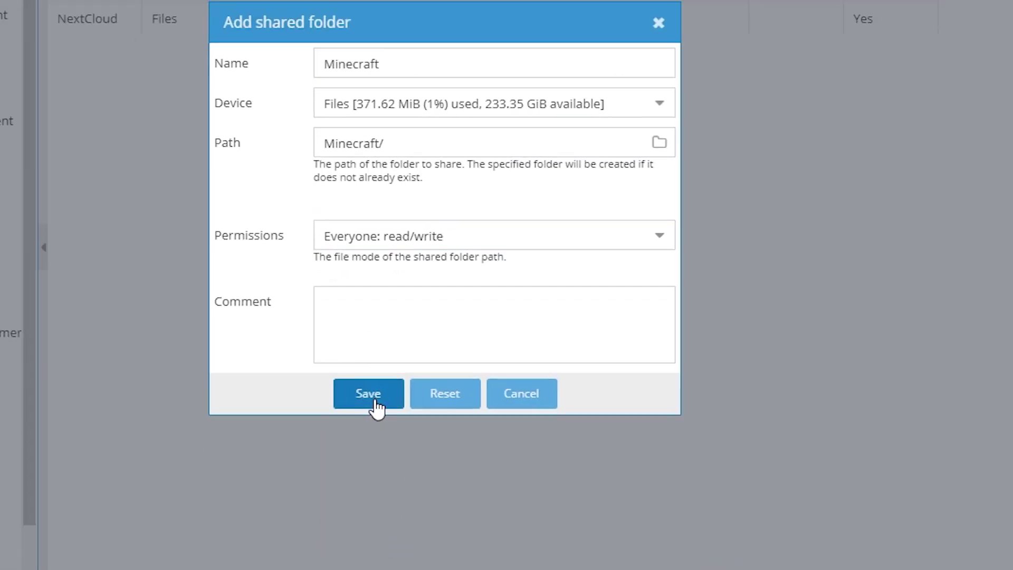
left_click(388, 394)
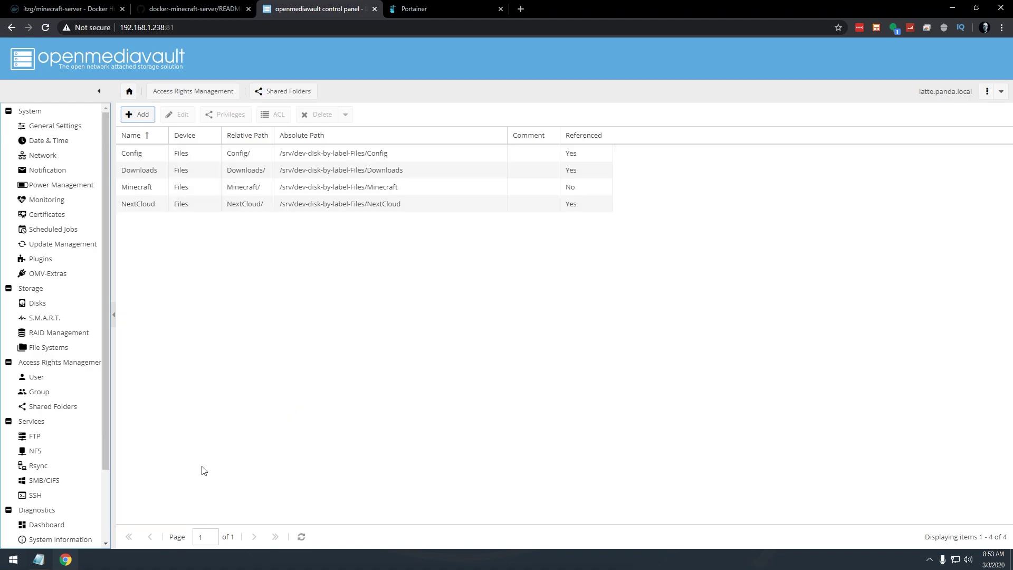
scroll(89, 443, "down", 2)
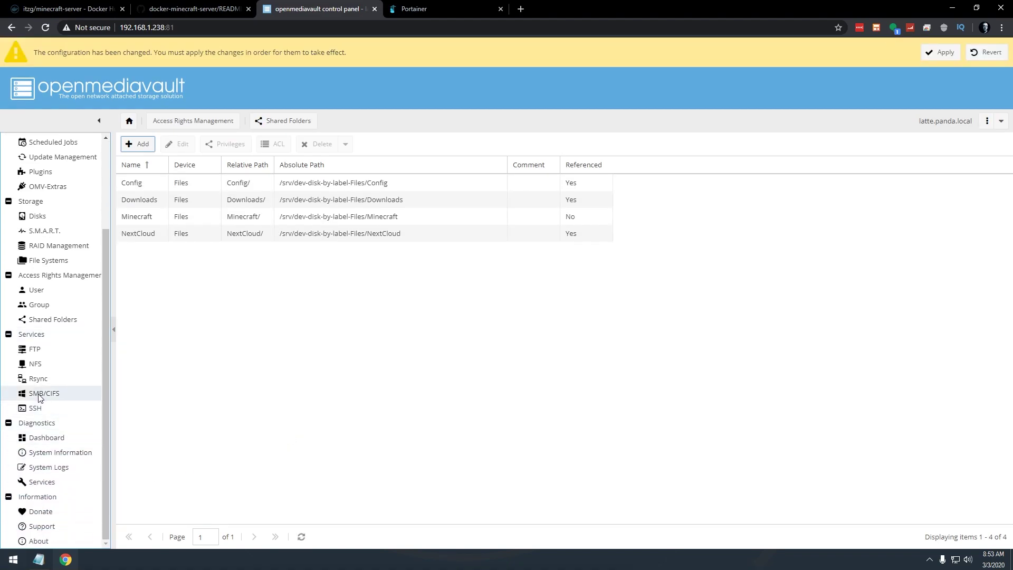
Step: Add an SMB/CIFS share for the Minecraft folder with Public set to Only guests, then apply changes
left_click(40, 395)
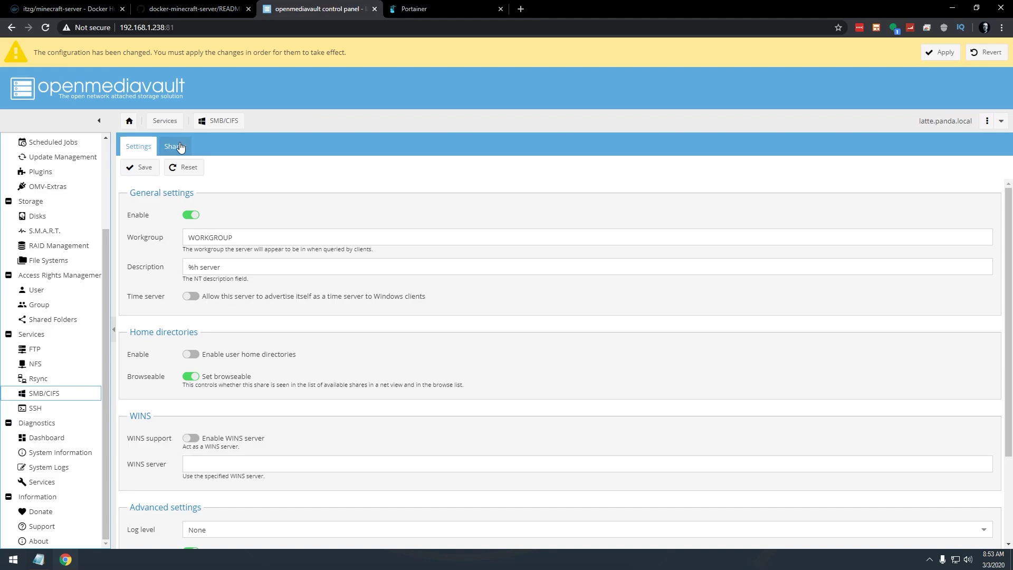
left_click(180, 151)
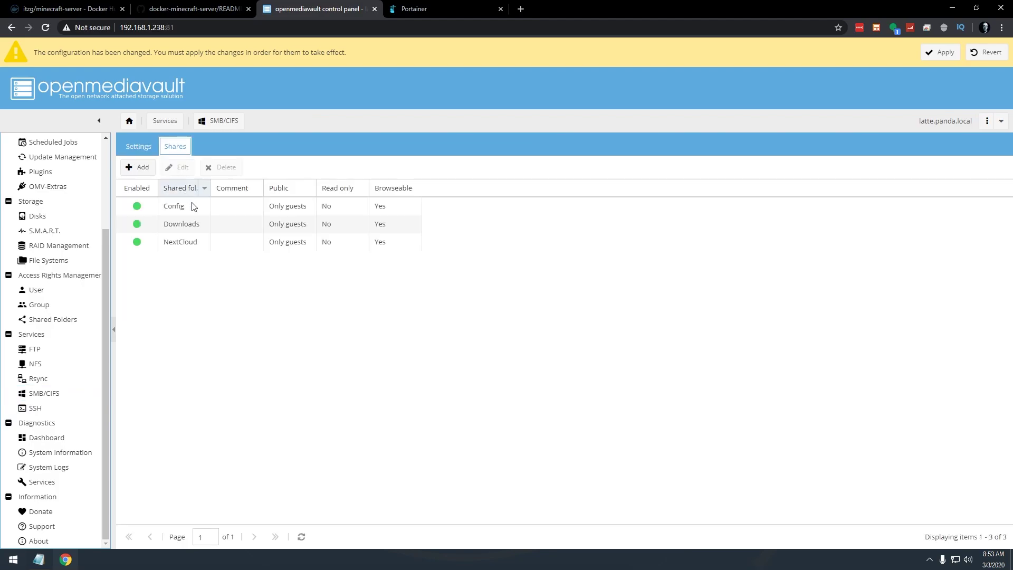
left_click(142, 173)
left_click(470, 244)
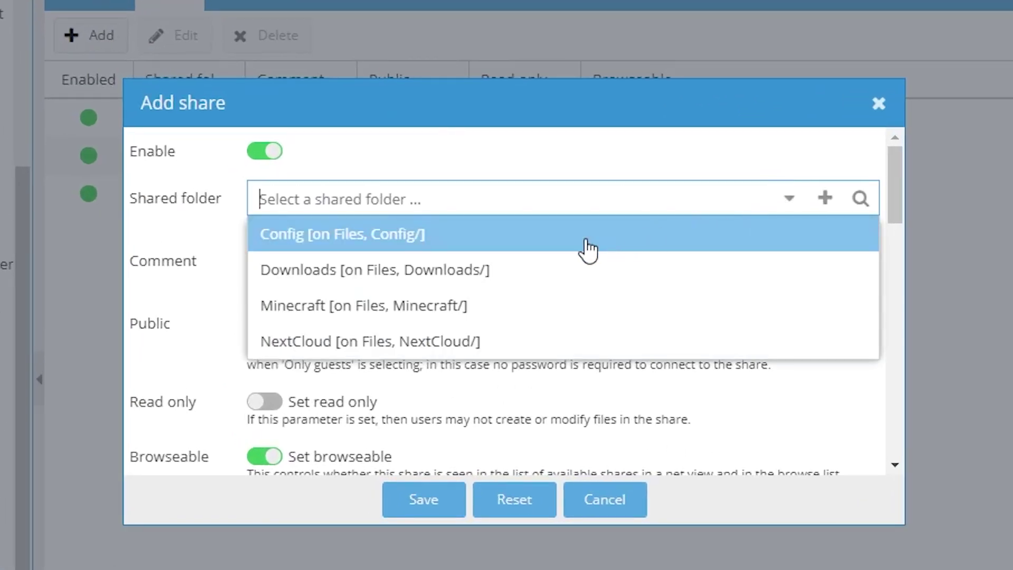
left_click(379, 309)
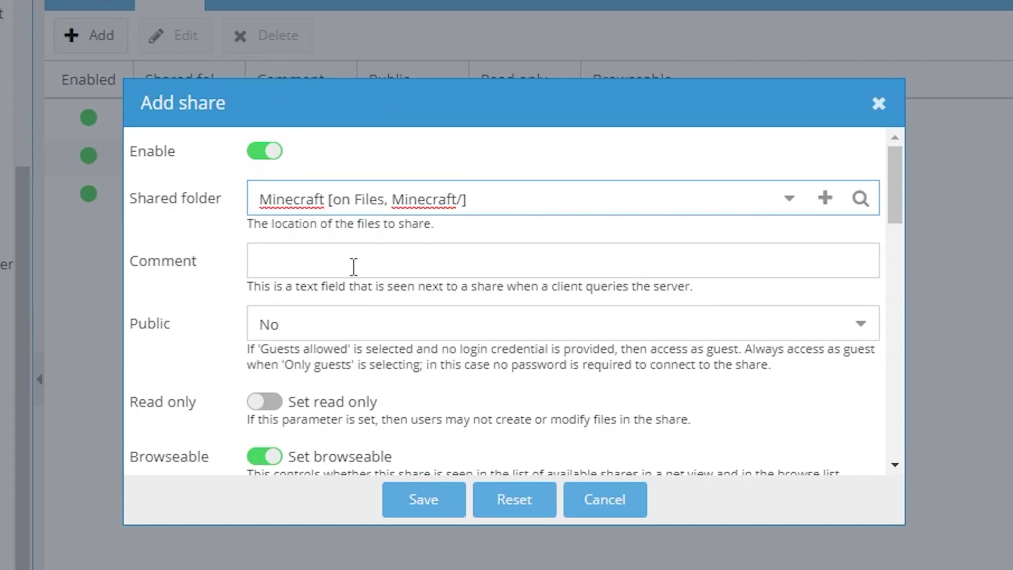
left_click(358, 324)
left_click(338, 434)
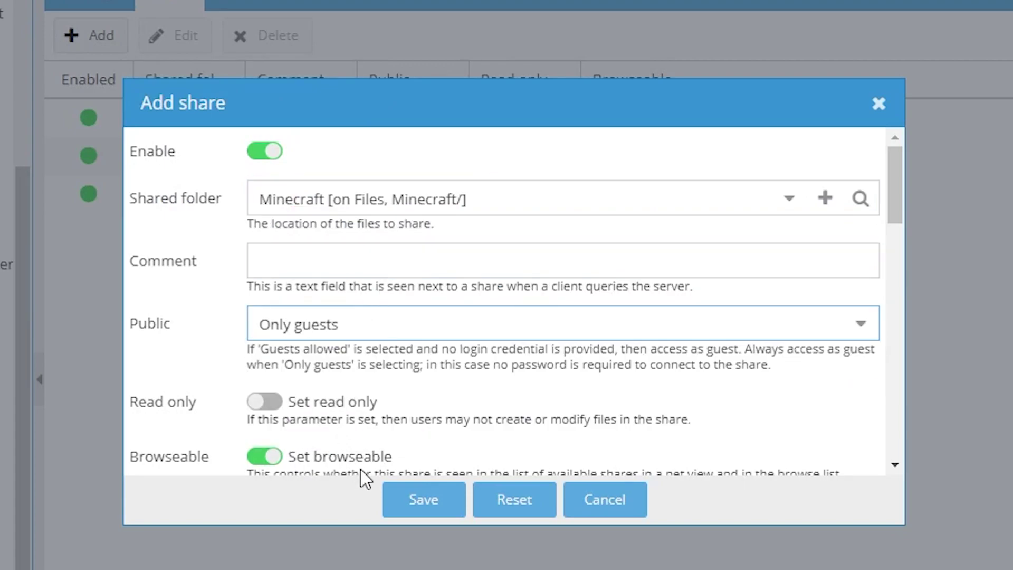
left_click(424, 499)
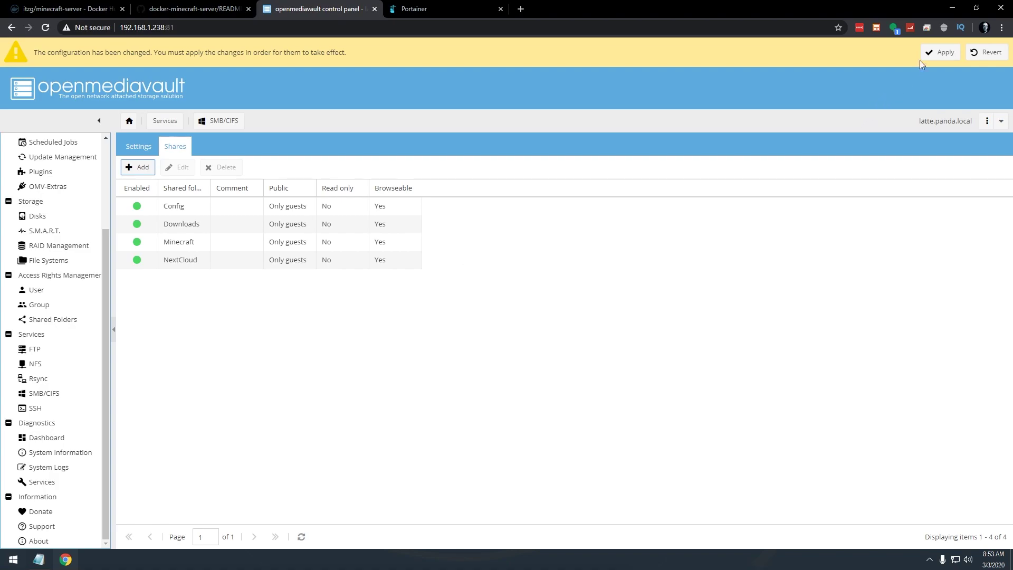
left_click(941, 52)
left_click(470, 323)
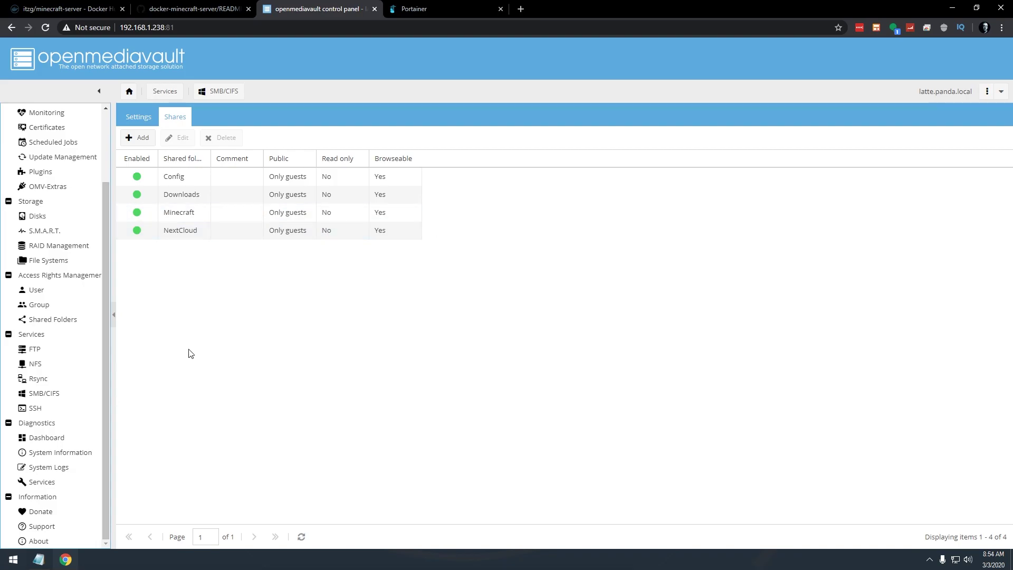
Step: Return to the Shared Folders list and inspect the Relative Path column options without changing them
left_click(53, 326)
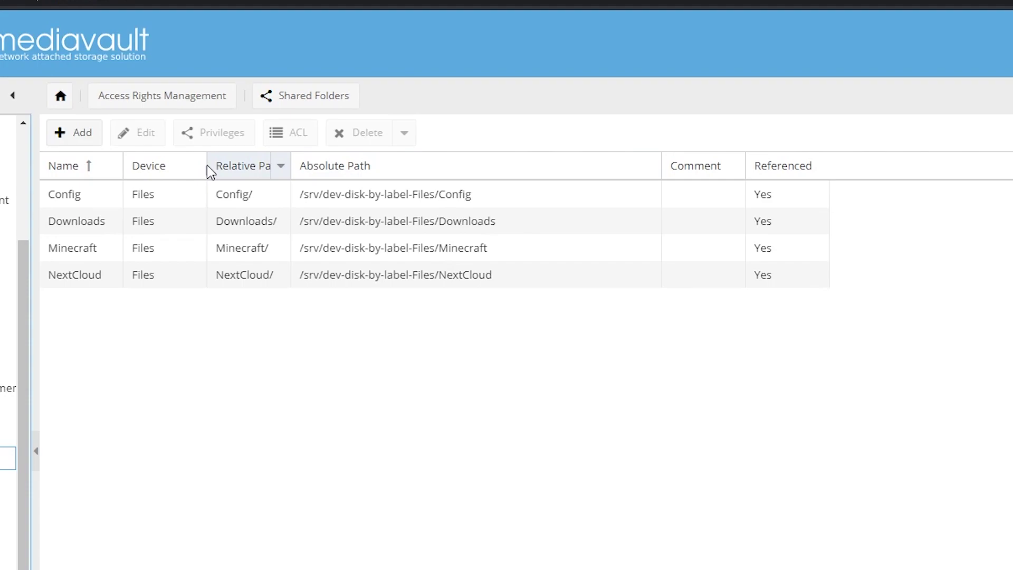
left_click(280, 166)
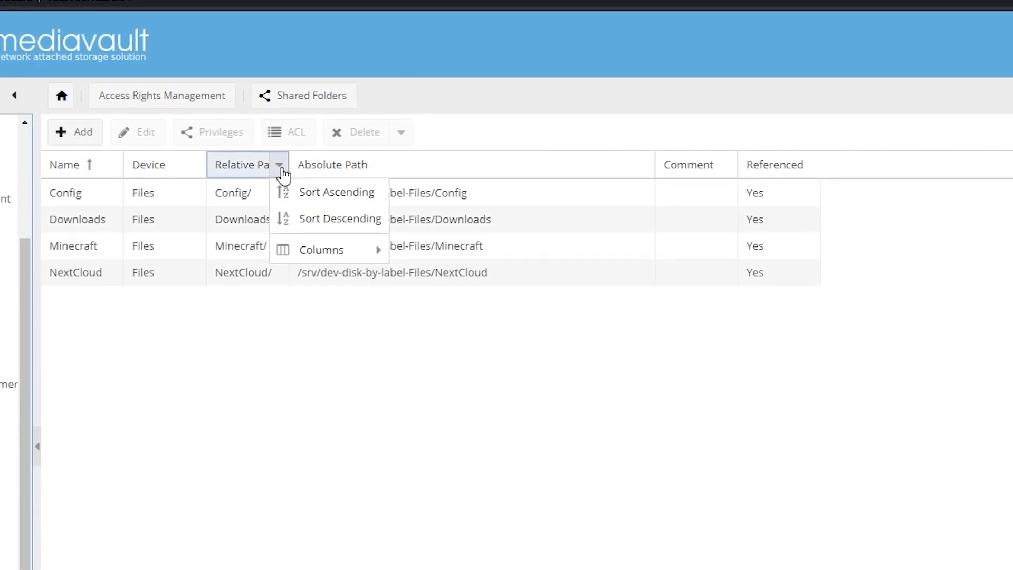
mouse_move(313, 251)
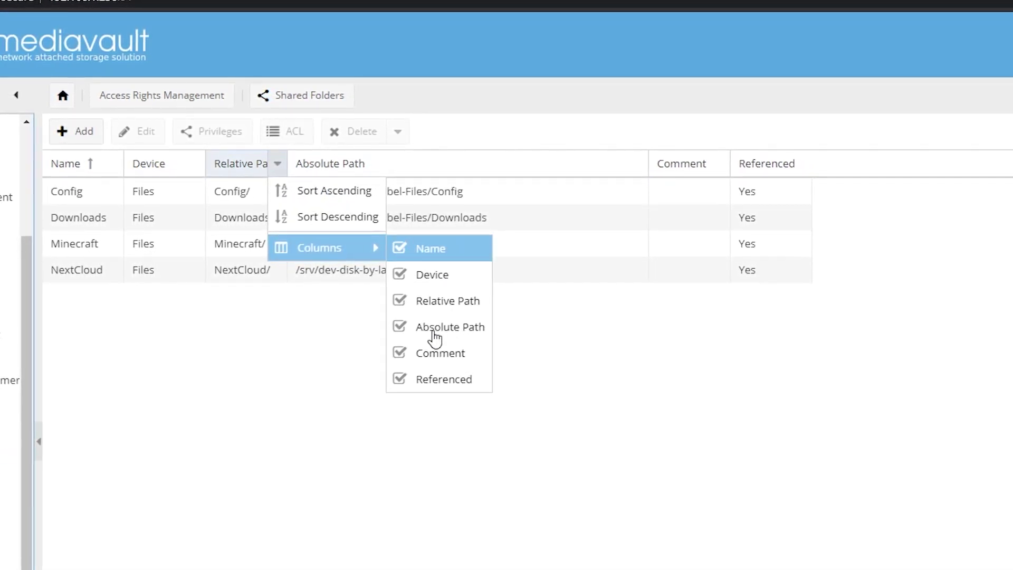
left_click(574, 350)
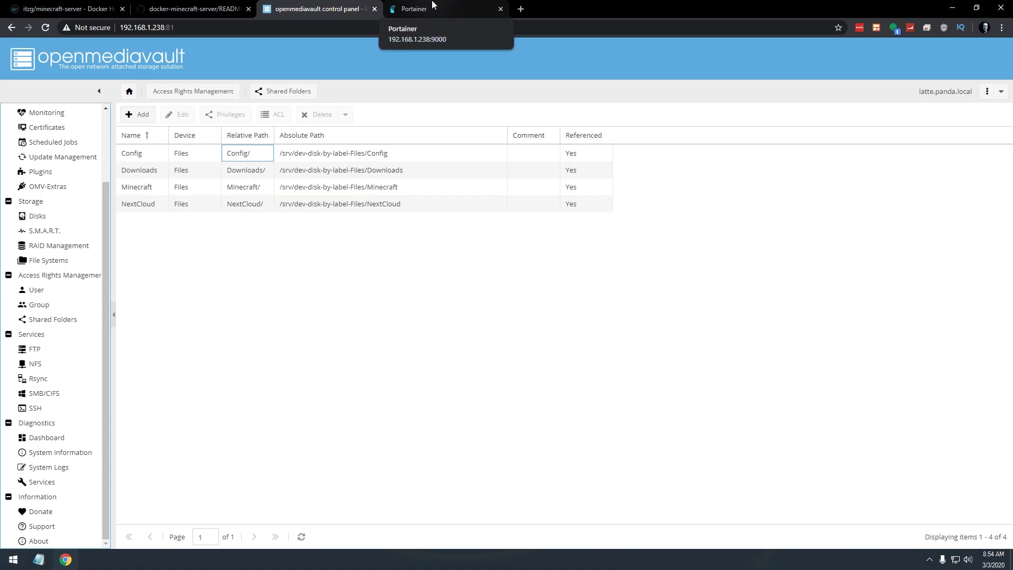
Step: Check the local endpoint's stacks list (heimdall, nextcloud) in Portainer, then return to the Docker Hub page
left_click(432, 5)
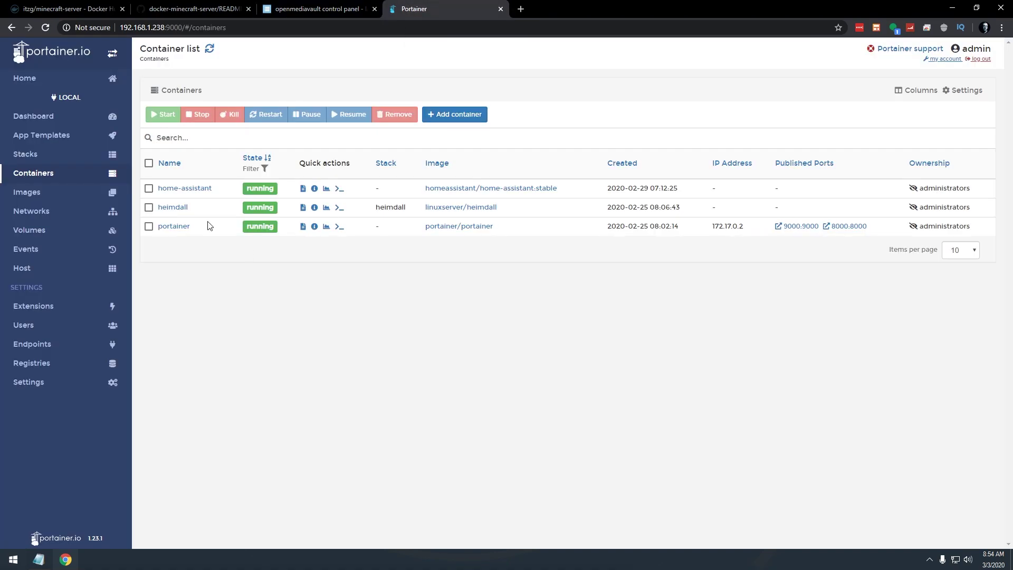
left_click(21, 116)
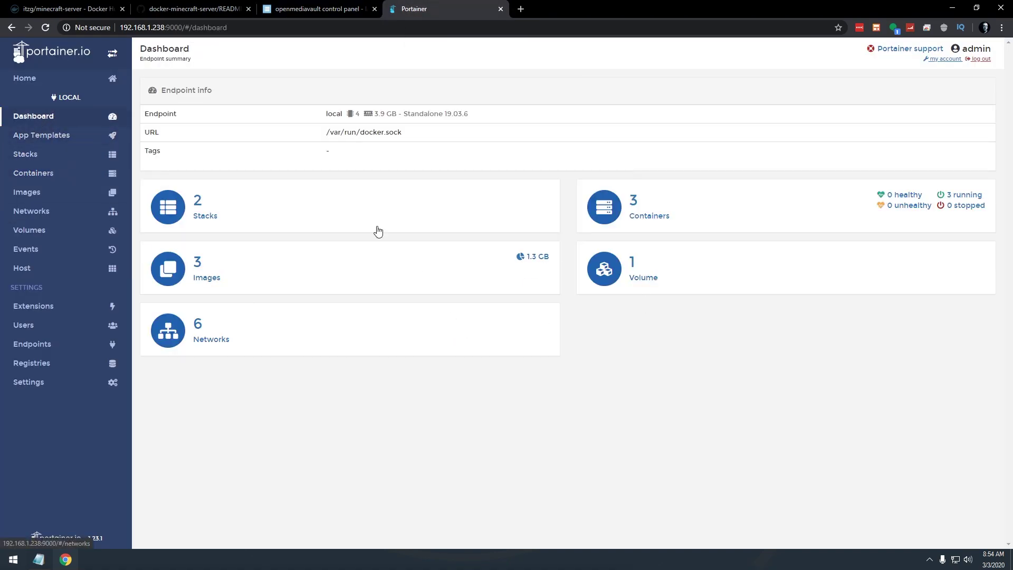
left_click(38, 81)
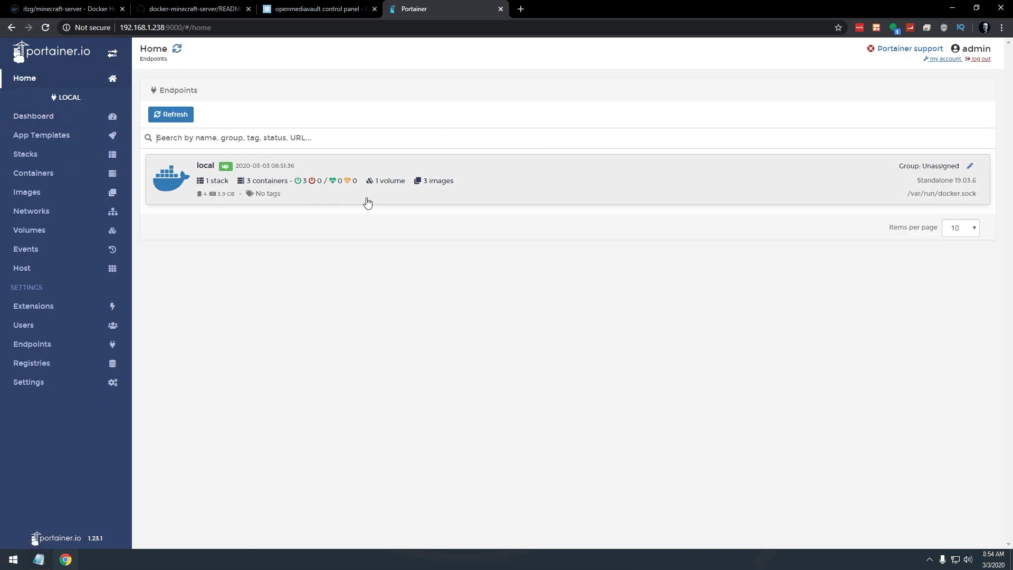
left_click(561, 178)
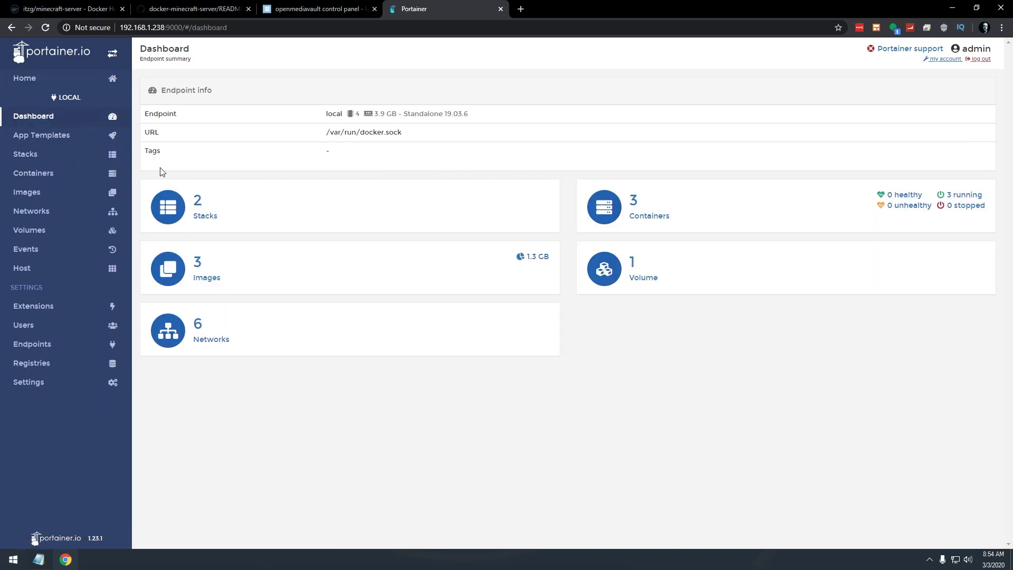
left_click(25, 154)
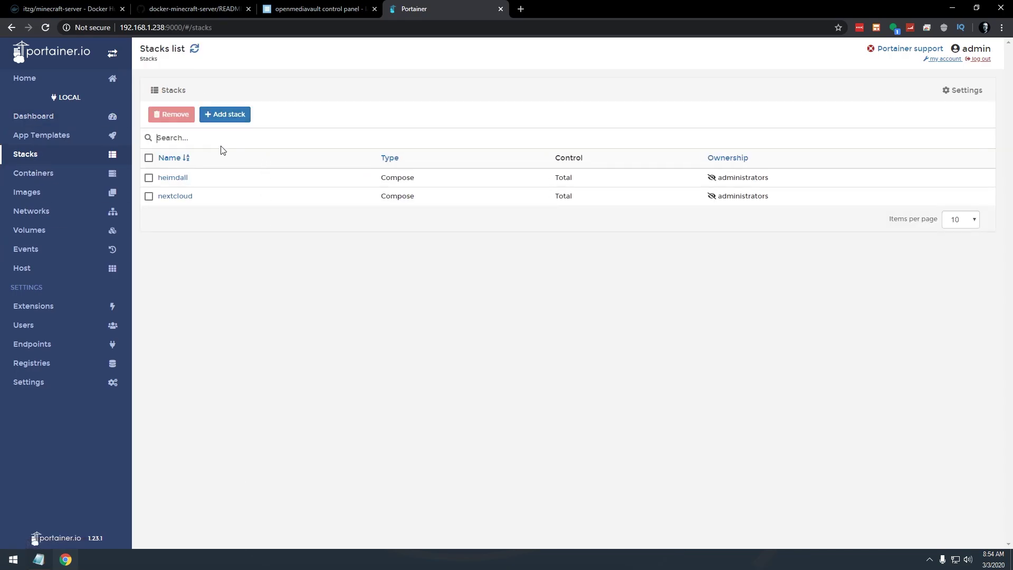
left_click(69, 9)
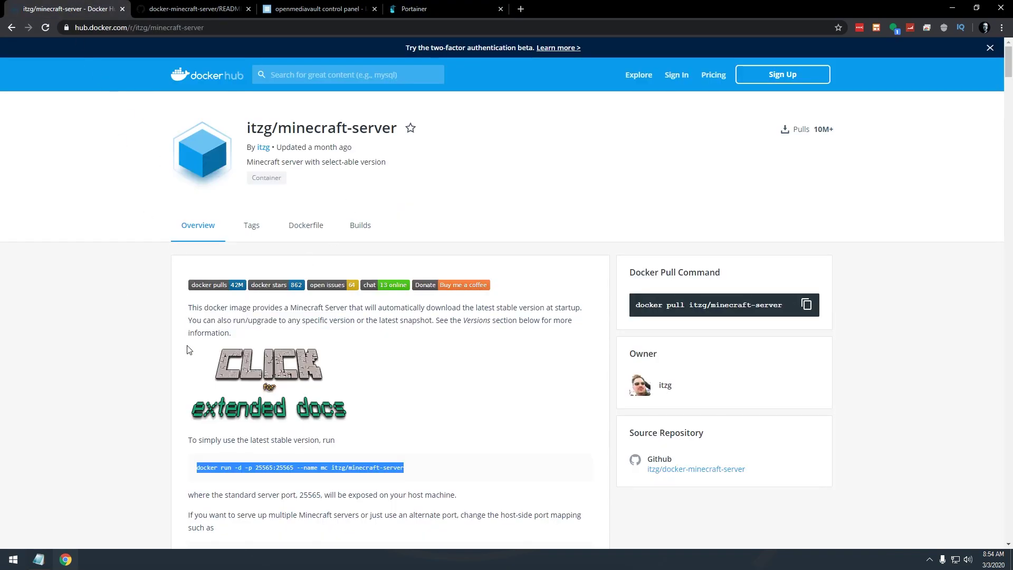
scroll(188, 348, "down", 18)
scroll(131, 343, "down", 20)
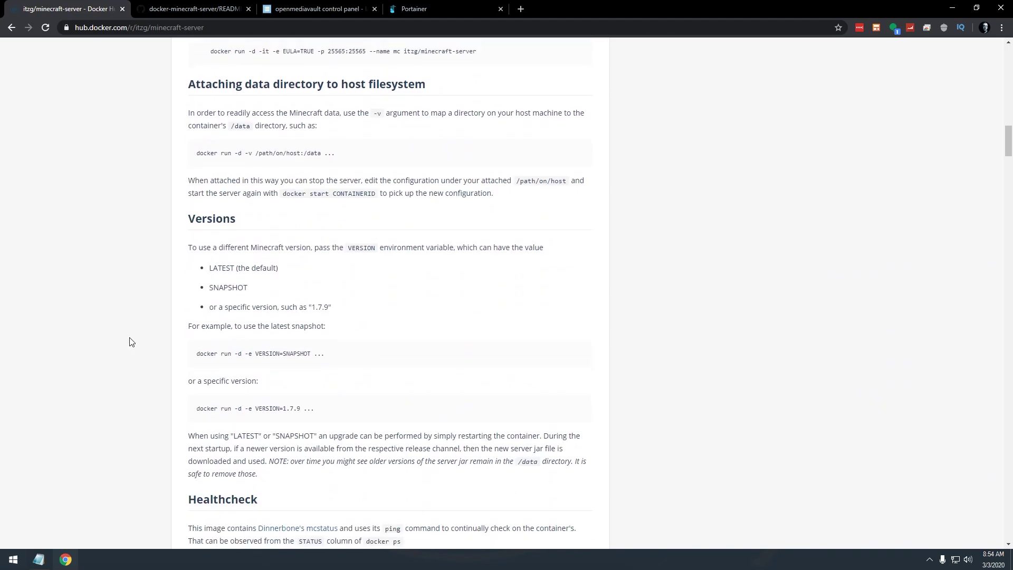
scroll(131, 343, "down", 13)
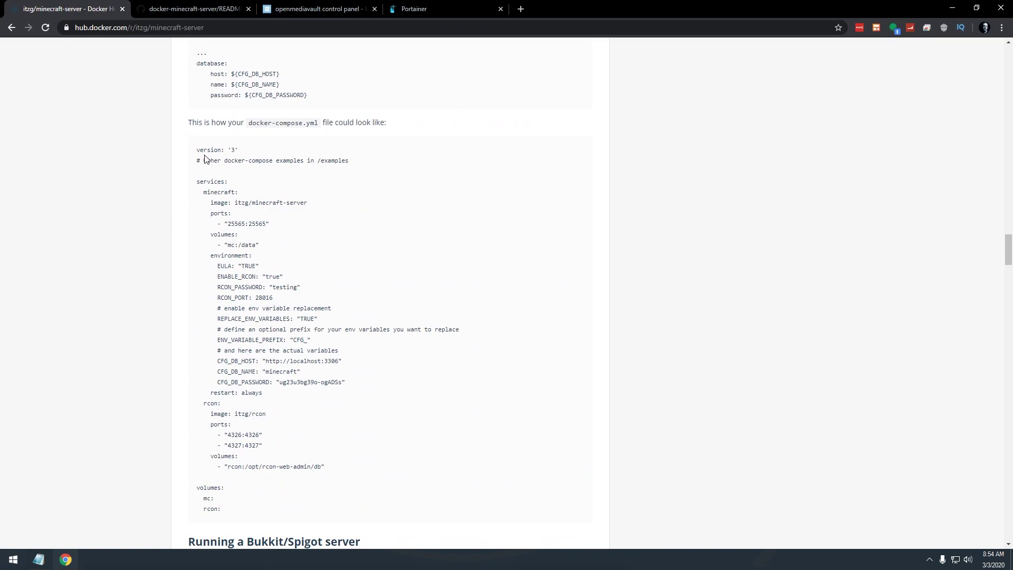
scroll(220, 328, "down", 1)
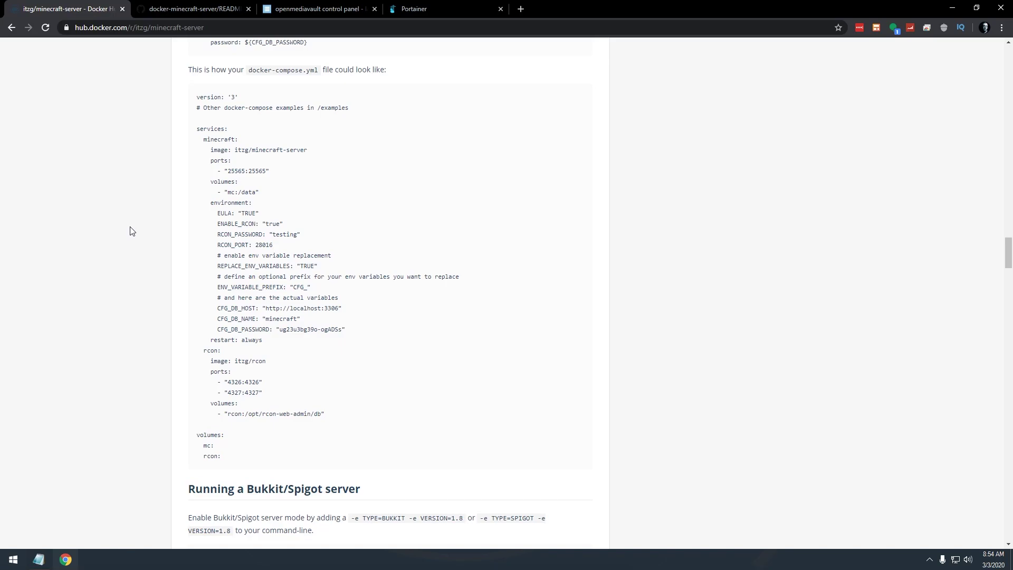
scroll(132, 231, "down", 18)
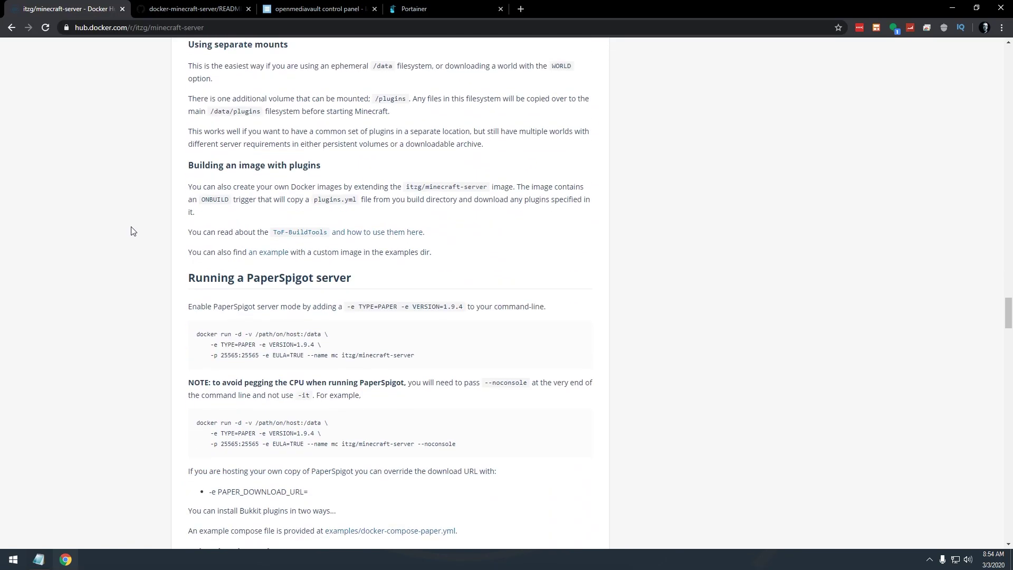
Step: Start a new stack named minecraft and paste the 19-line itzg/minecraft-server compose file into it
left_click(457, 5)
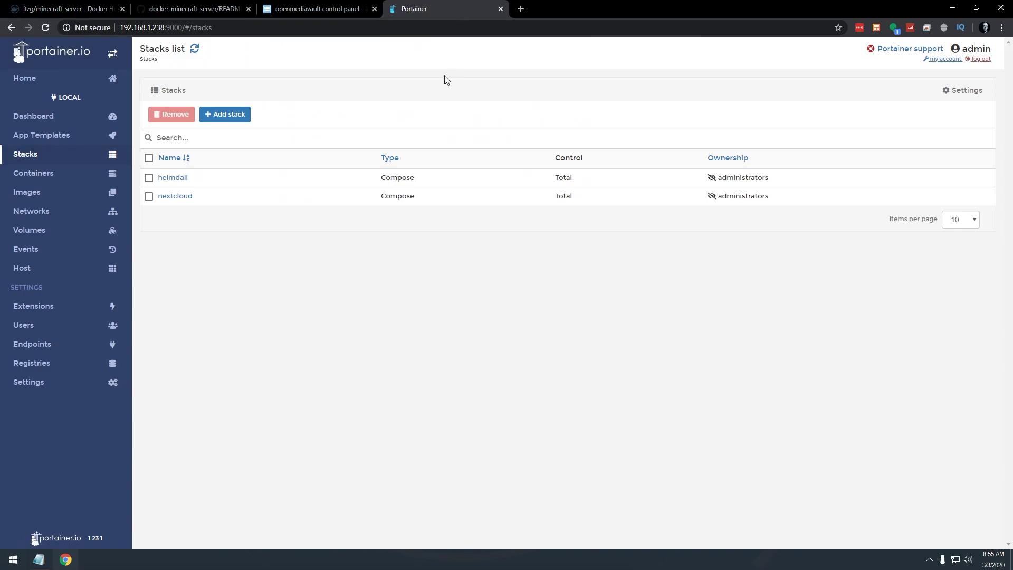
left_click(233, 114)
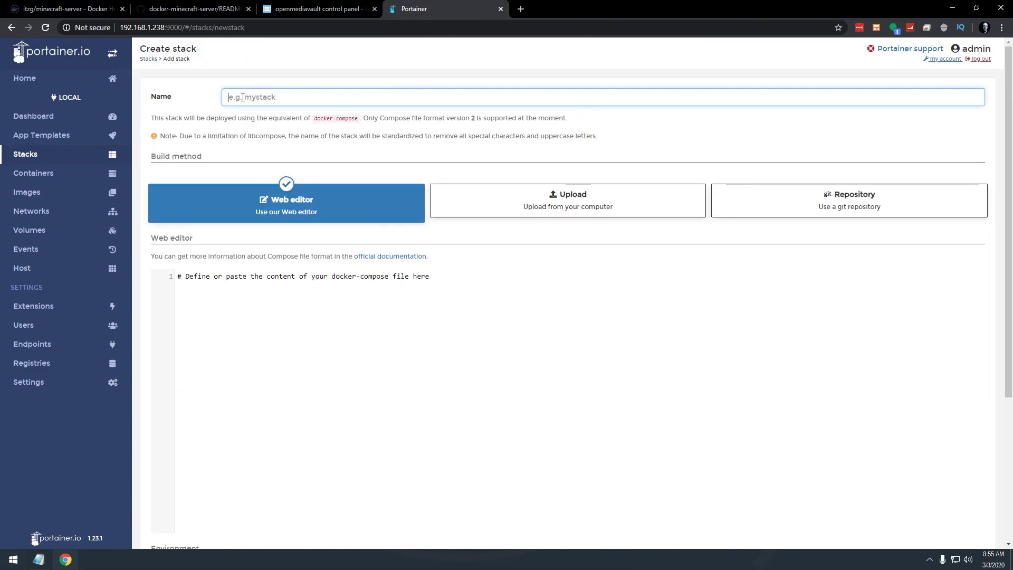
type("minecraft")
key("alt+Tab")
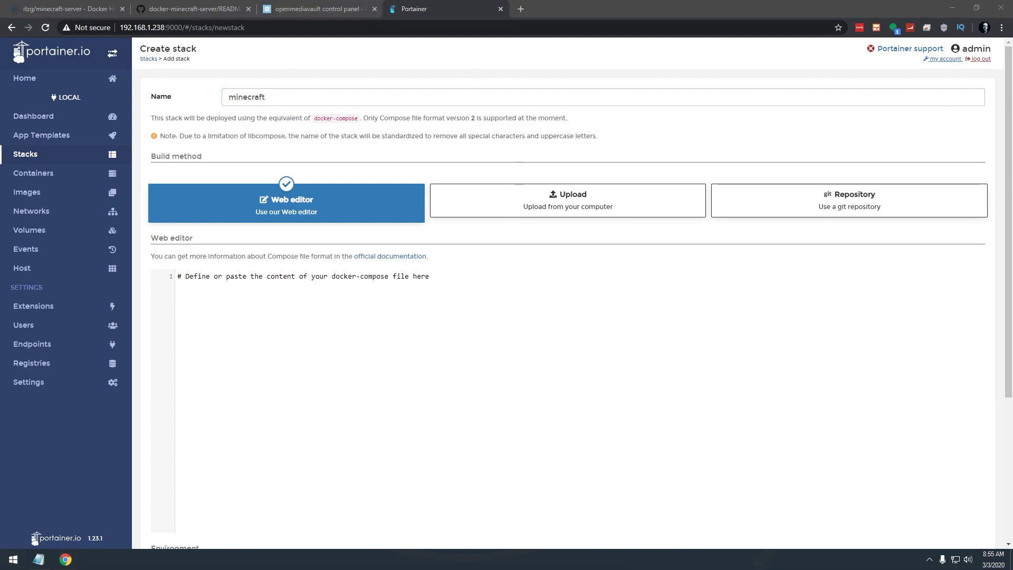
left_click(404, 464)
type("--- version: \"2\" services:   minecraft-server:     image: itzg/minecraft-server     container_name: minecraft     network_mode: host     environment:       - PUID=998       - PGID=100       - EULA=TRUE       - VERSION=SNAPSHOT       - MEMORY=2G       - ANNOUNCE_PLAYER_ACHIEVEMENTS=true     ports:       - 25565:25565     volumes:       - /srv/dev-disk-by-label-Files/Minecraft:/data     restart: unless-stopped")
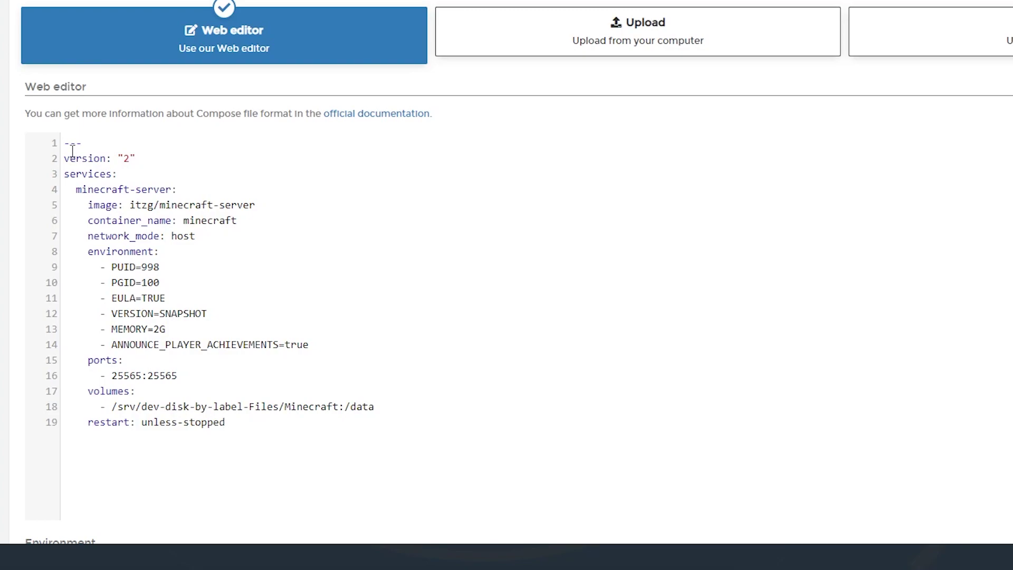
left_click_drag(65, 158, 138, 159)
left_click(116, 161)
left_click_drag(66, 174, 199, 187)
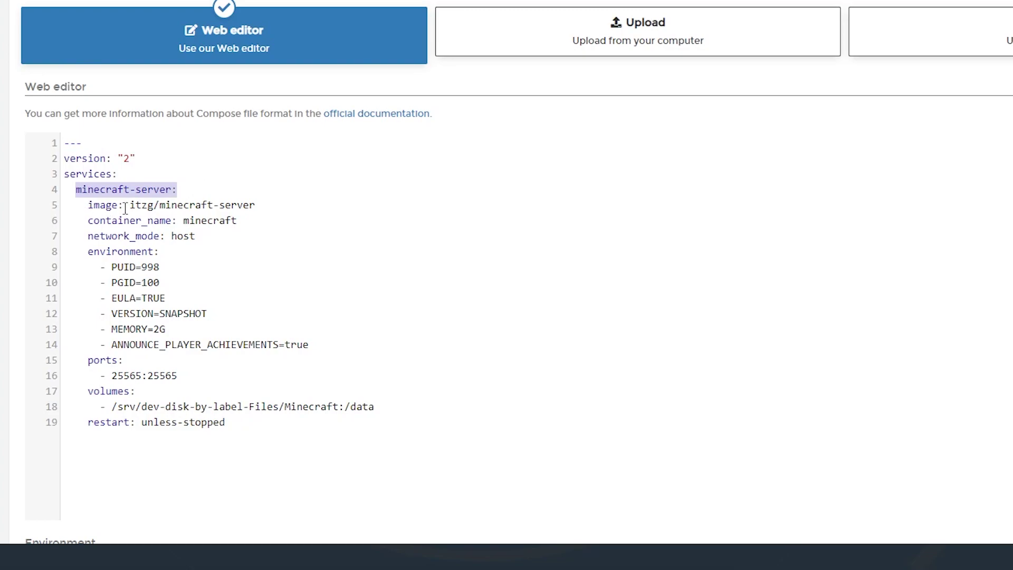
left_click_drag(131, 204, 264, 210)
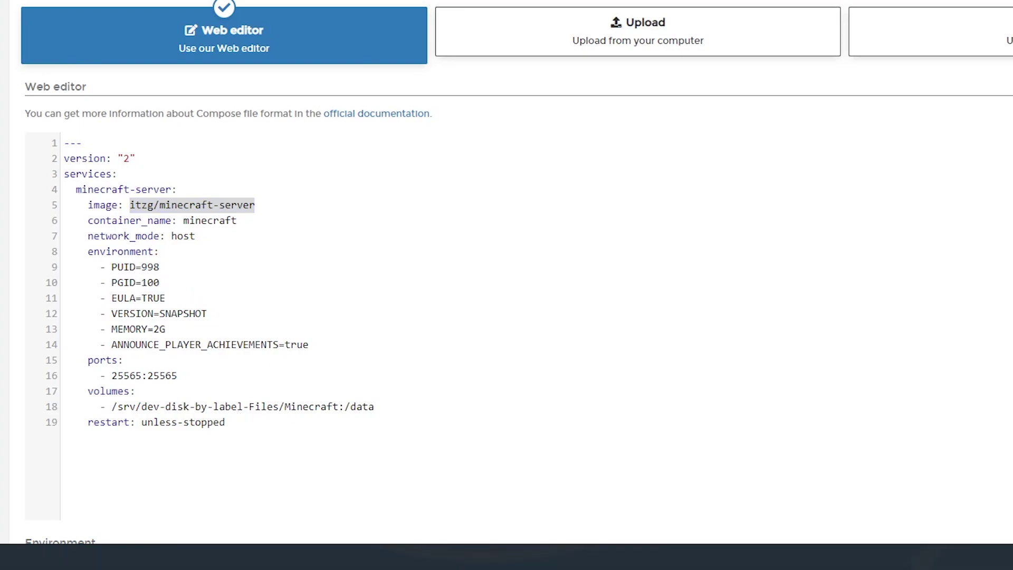
Step: Open a PuTTY SSH connection to 192.168.1.238
left_click_drag(544, 173, 552, 141)
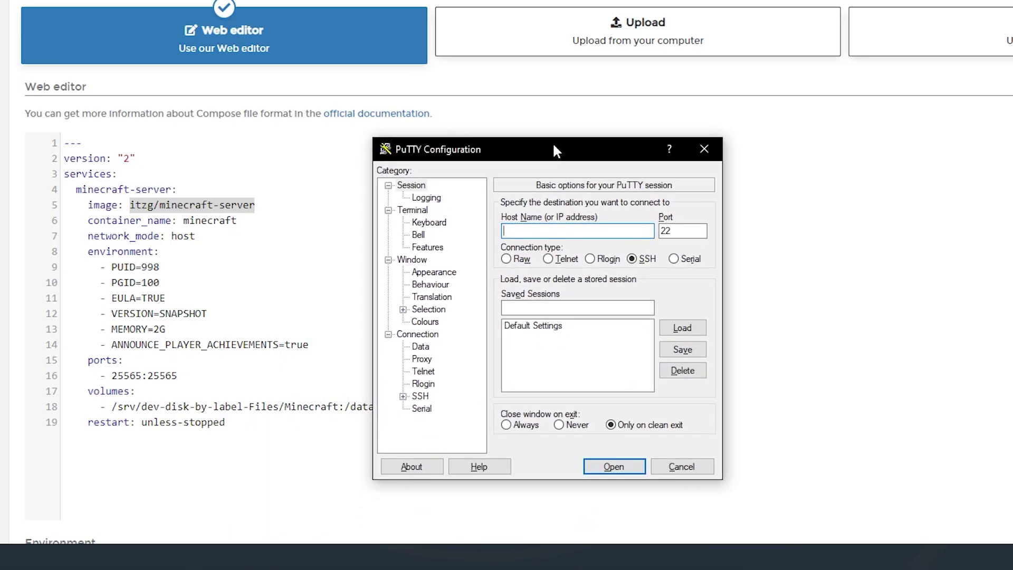
type("192.168.1.238")
left_click(612, 467)
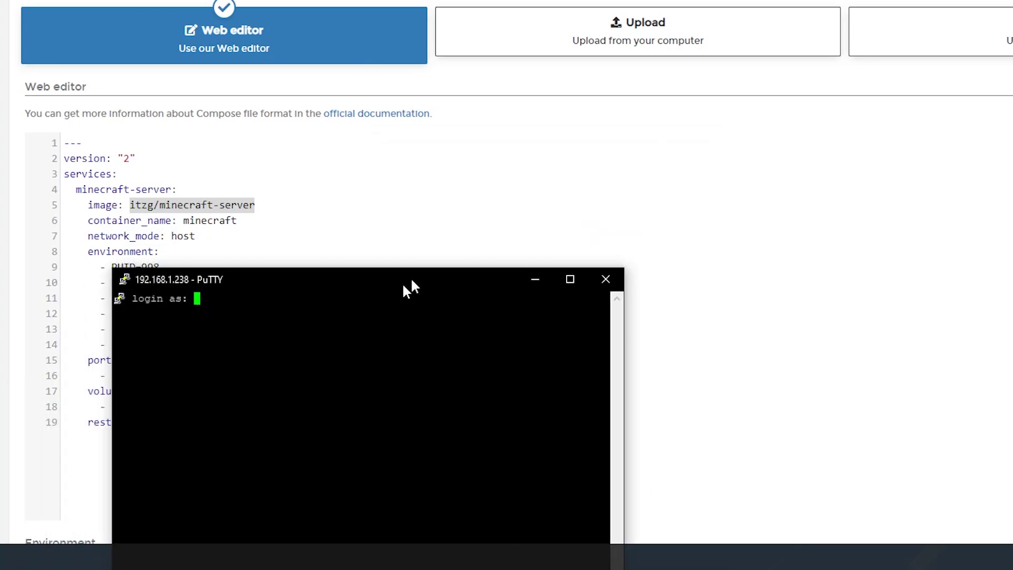
left_click_drag(411, 287, 695, 178)
Step: Log in as root and run id admin, matching uid 998 and gid 100 to PUID/PGID
type("root")
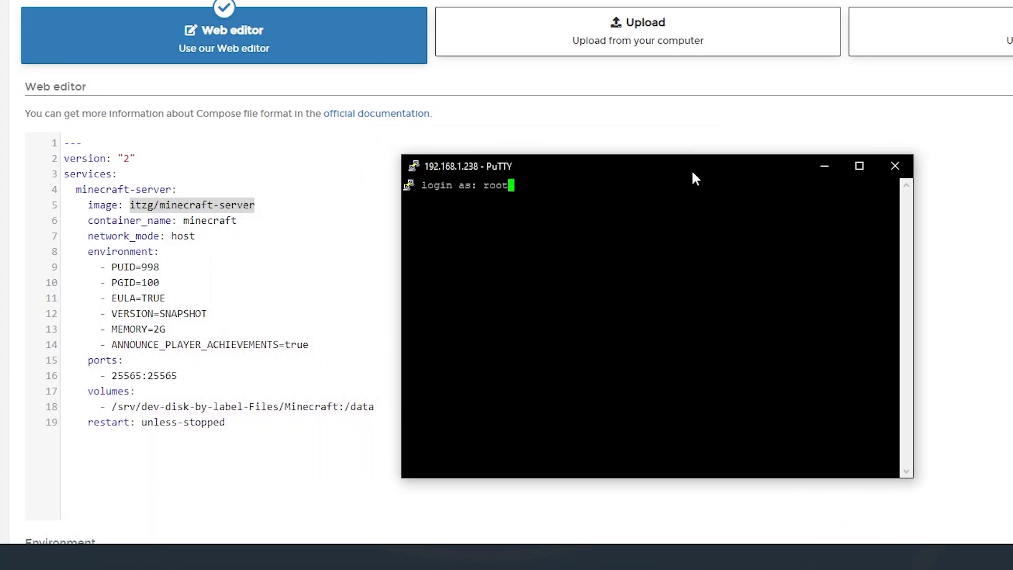
key("Return")
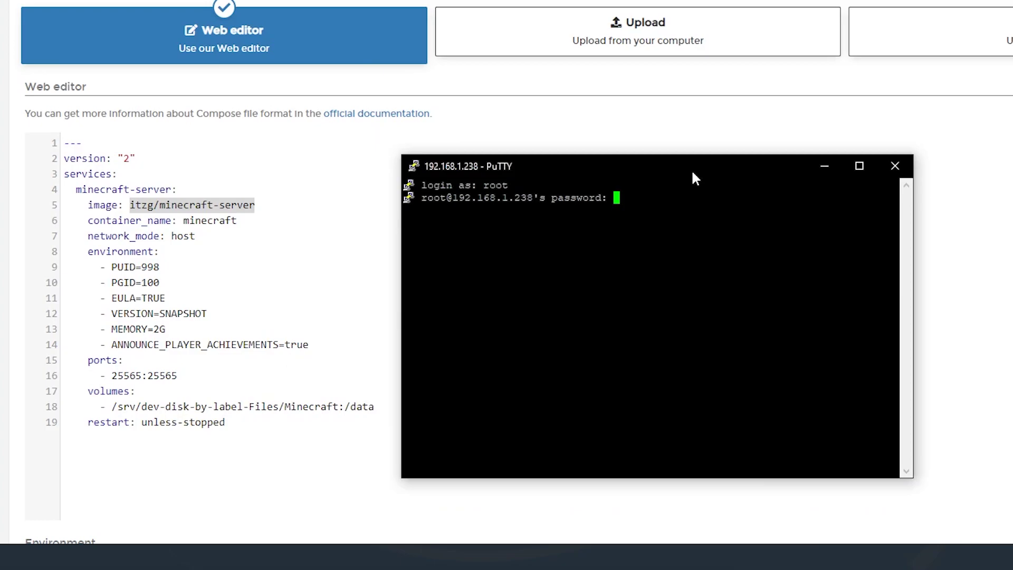
key("Return")
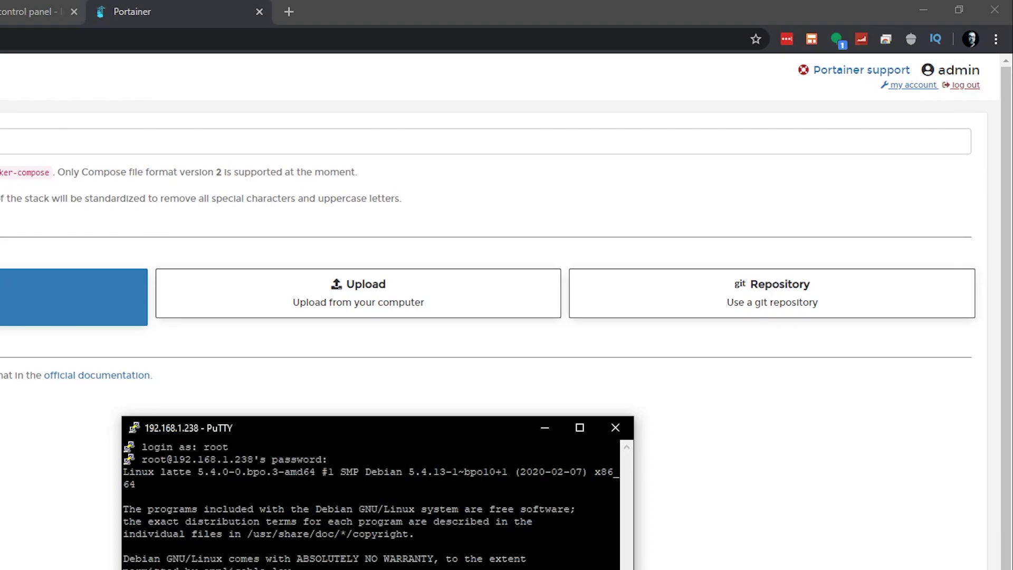
type("i ")
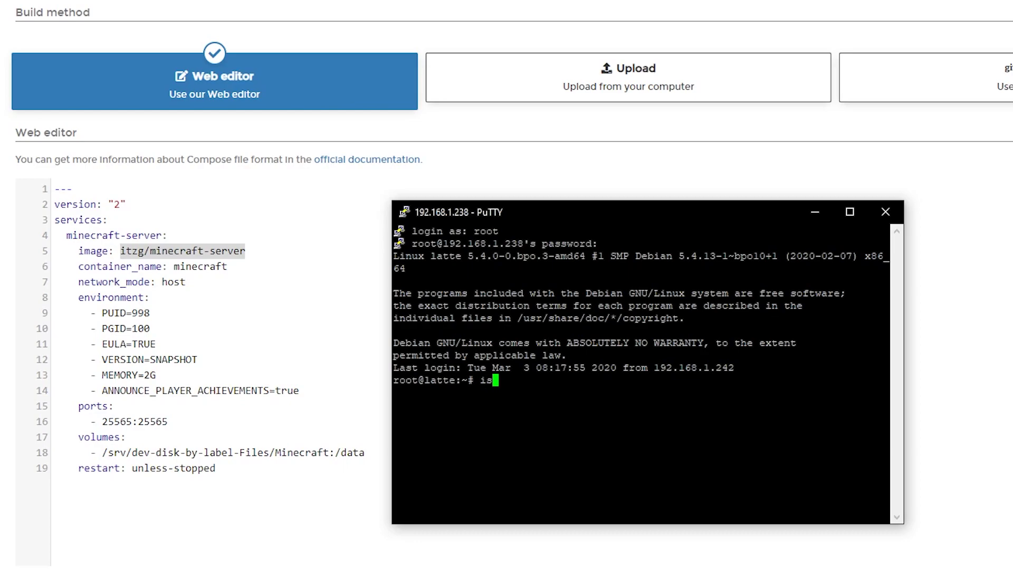
type("d admin")
key("Return")
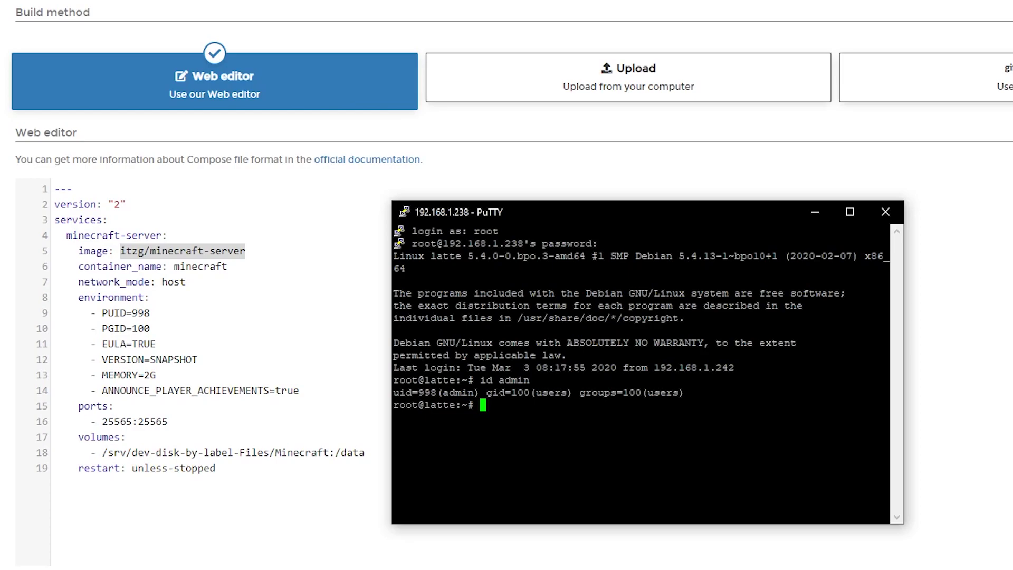
left_click(175, 344)
left_click_drag(158, 327, 79, 312)
left_click(120, 327)
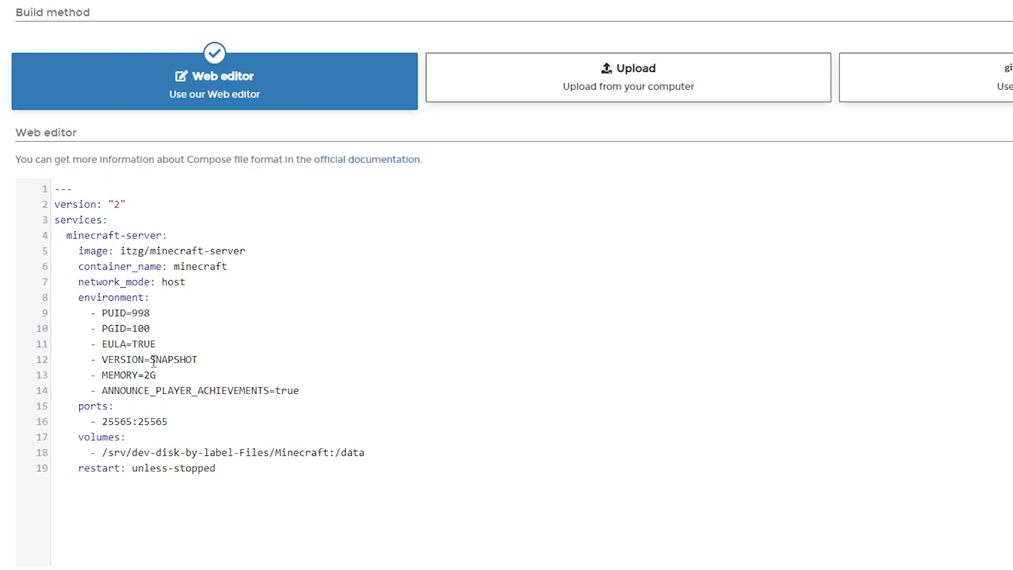
left_click_drag(153, 360, 204, 353)
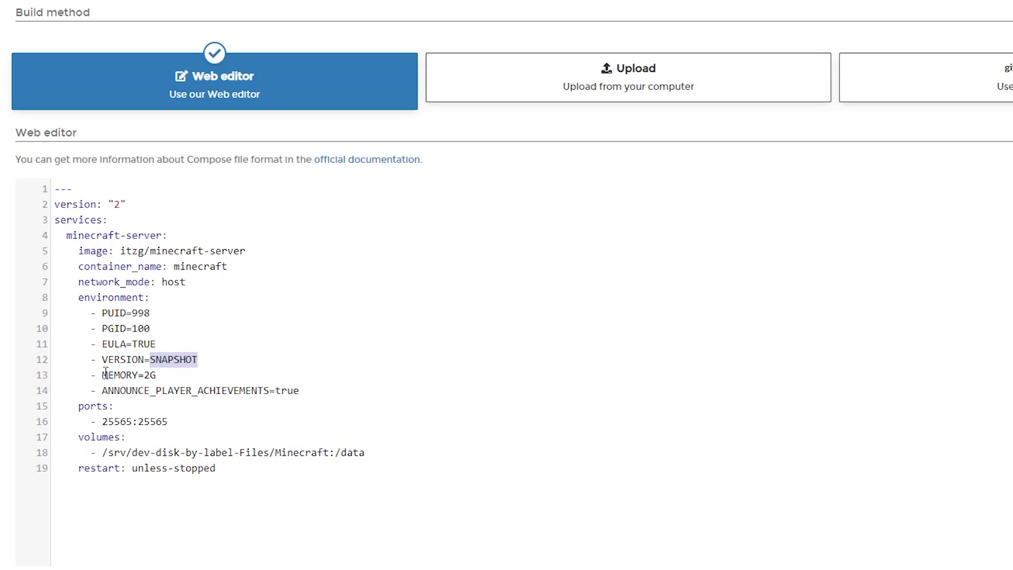
left_click_drag(103, 373, 173, 373)
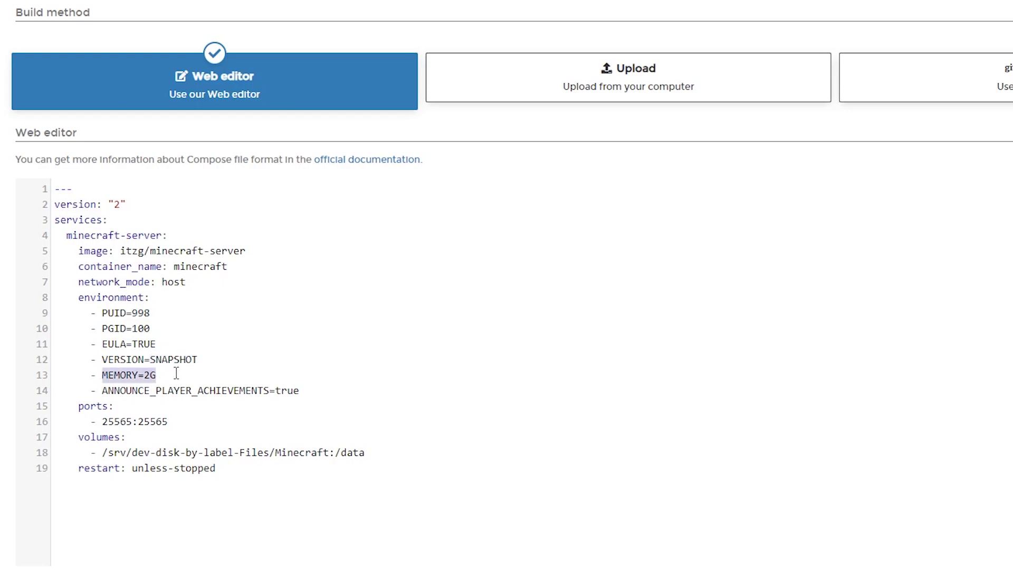
left_click_drag(153, 374, 144, 377)
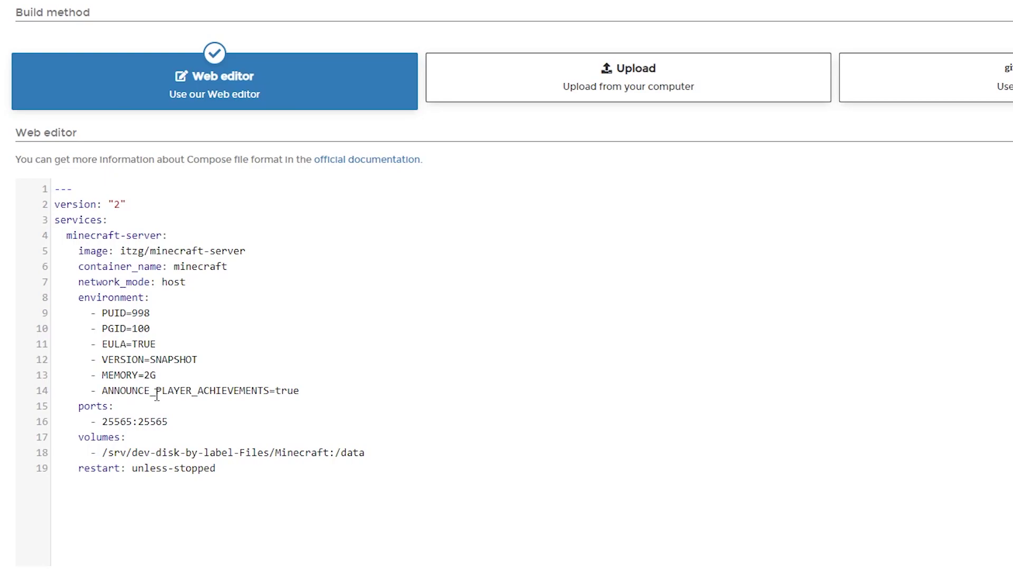
left_click_drag(103, 390, 269, 392)
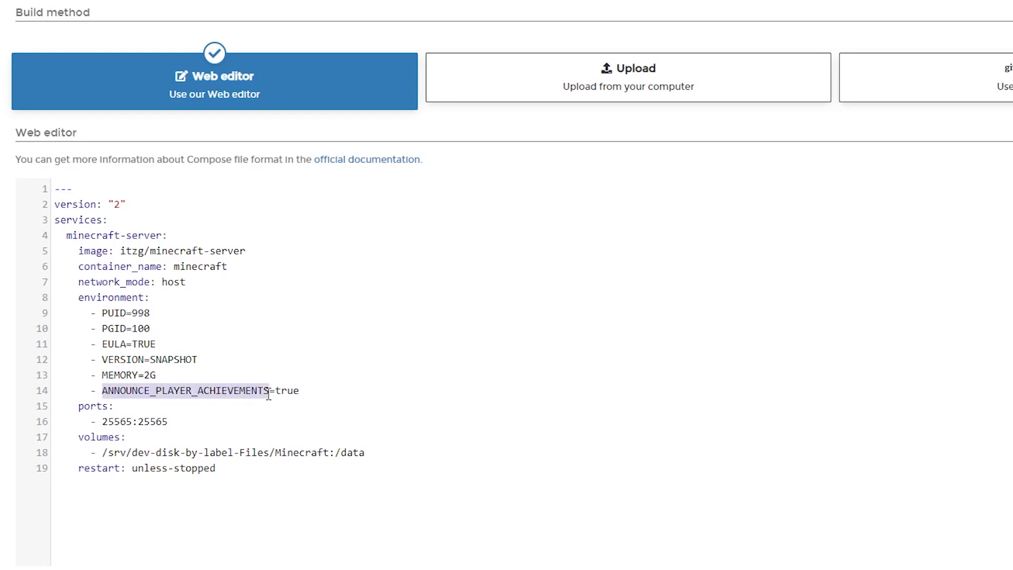
left_click(163, 391)
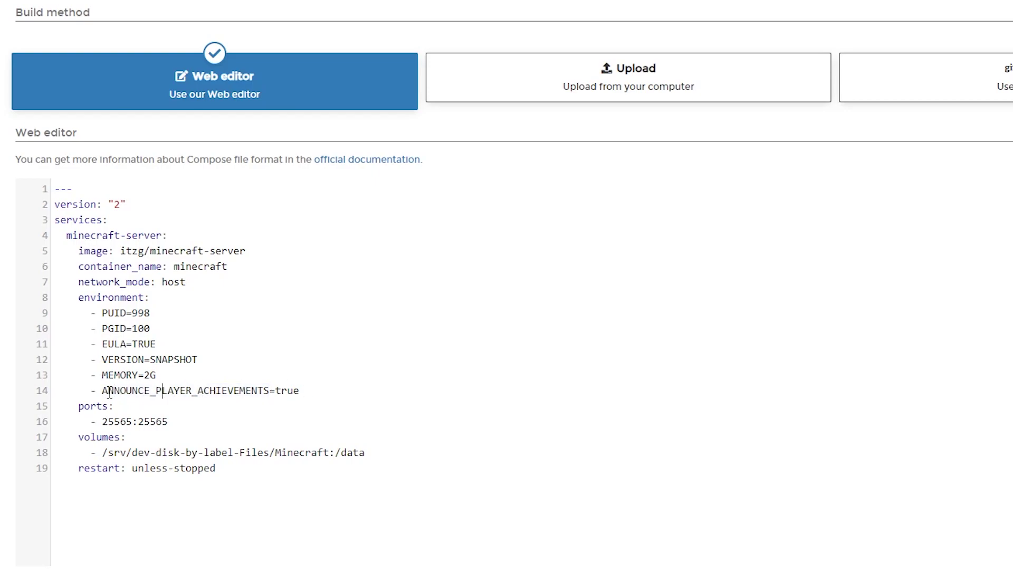
left_click_drag(274, 391, 318, 390)
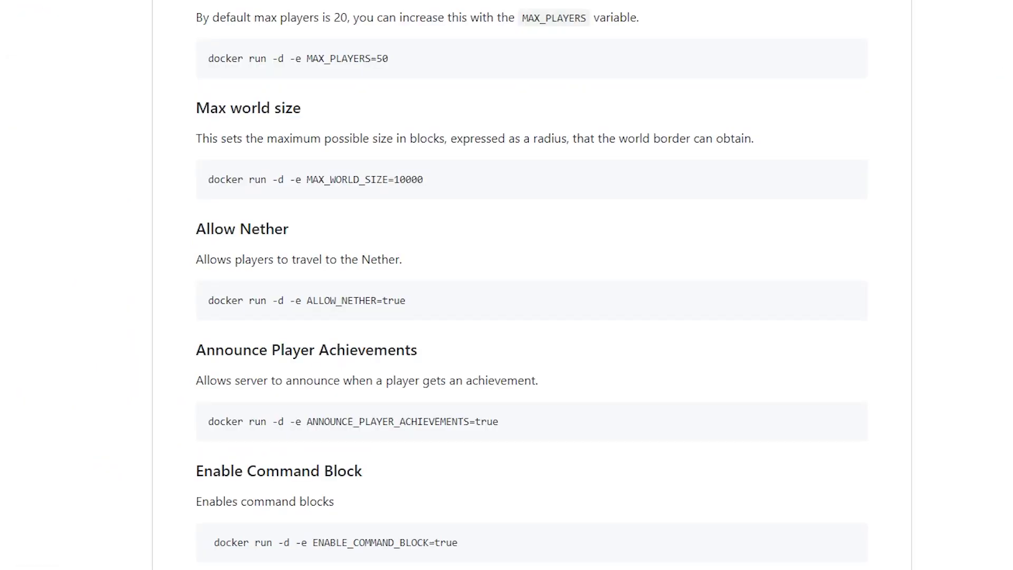
left_click_drag(307, 300, 399, 301)
left_click_drag(307, 180, 412, 180)
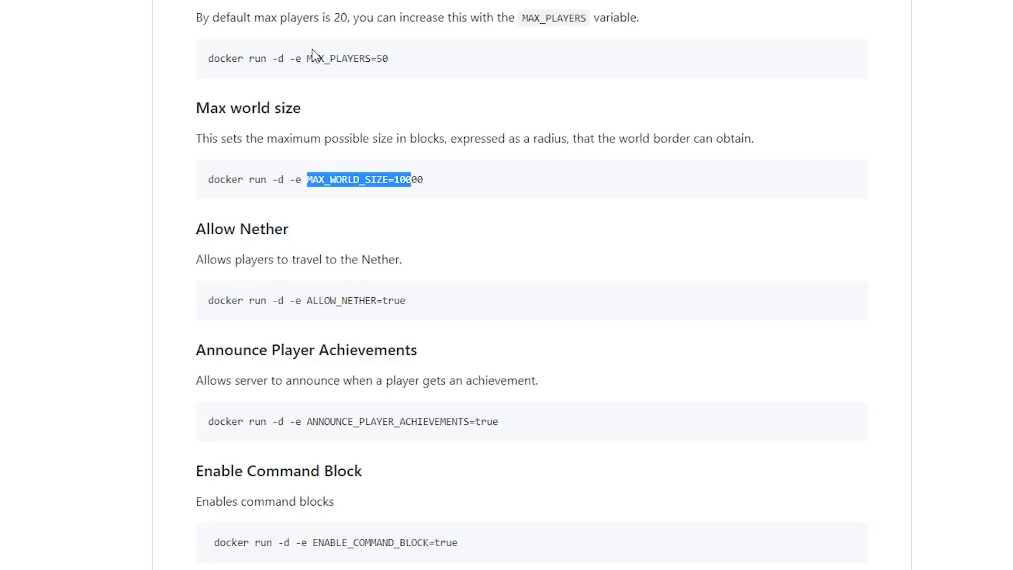
left_click_drag(307, 58, 416, 61)
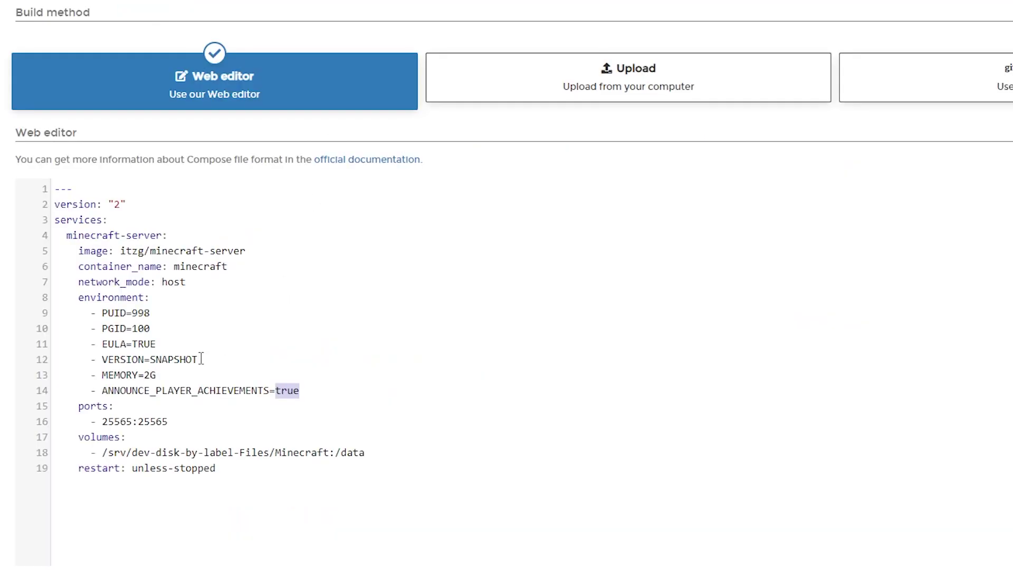
left_click_drag(90, 389, 308, 395)
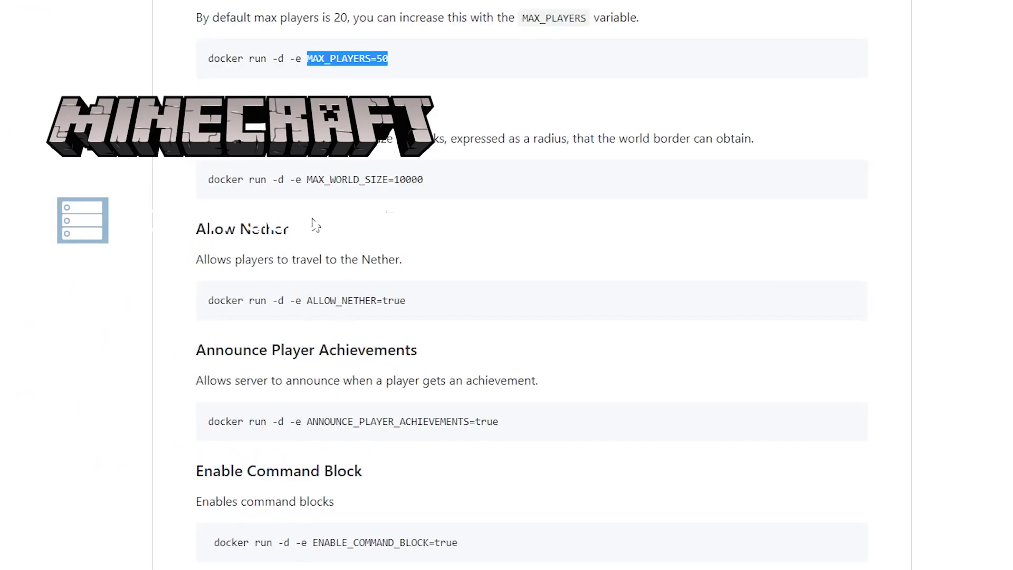
scroll(314, 404, "down", 4)
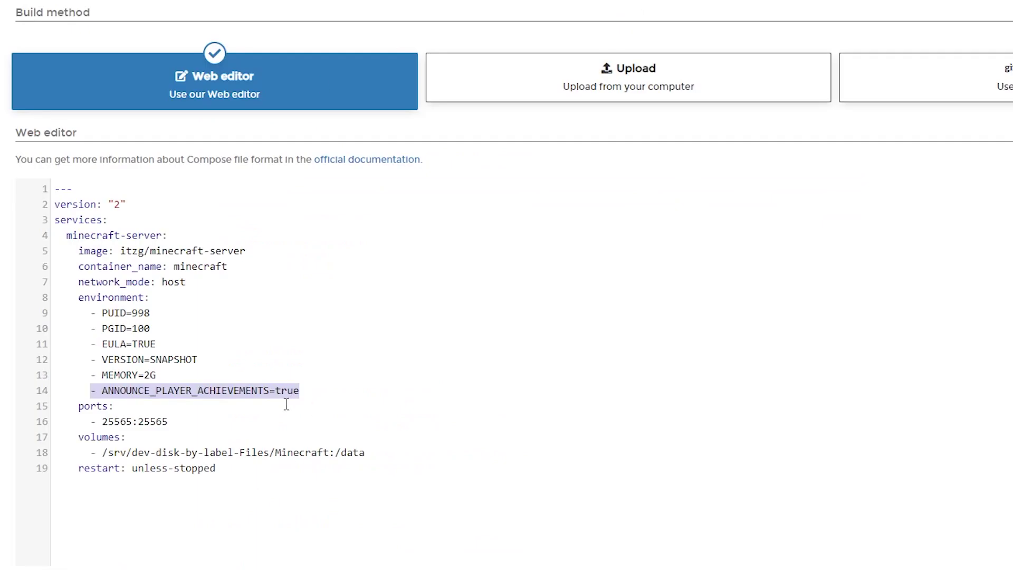
Step: Check host port 25565 and the /srv/dev-disk-by-label-Files/Minecraft data mapping, then scroll to deploy
left_click_drag(78, 407, 169, 420)
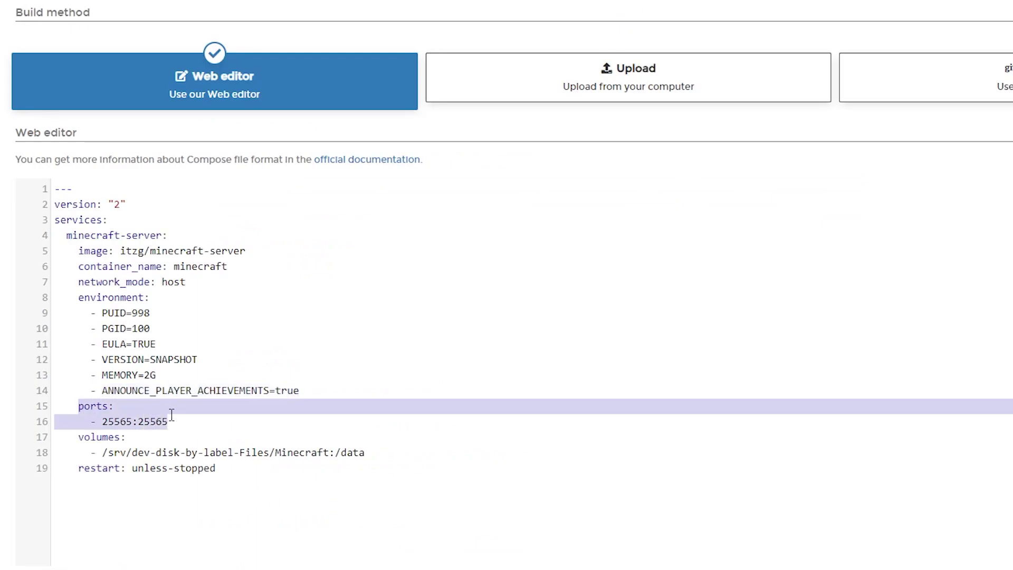
double_click(112, 421)
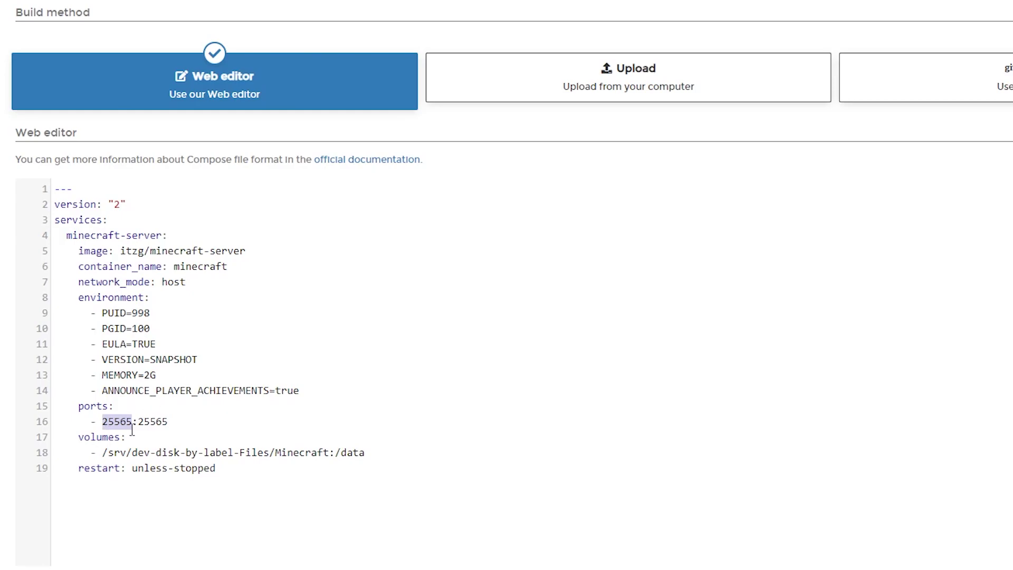
left_click_drag(105, 452, 336, 453)
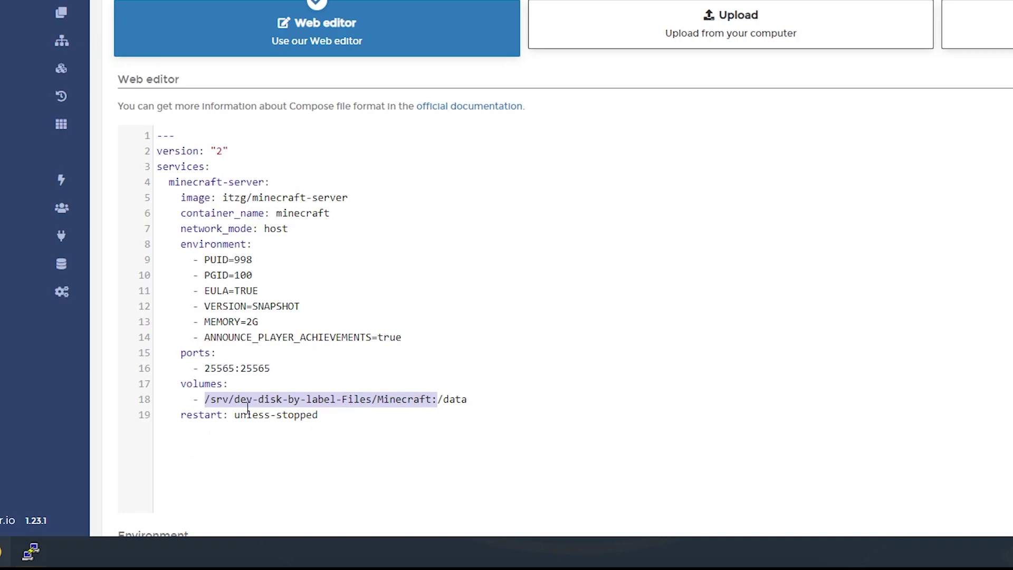
scroll(323, 368, "down", 3)
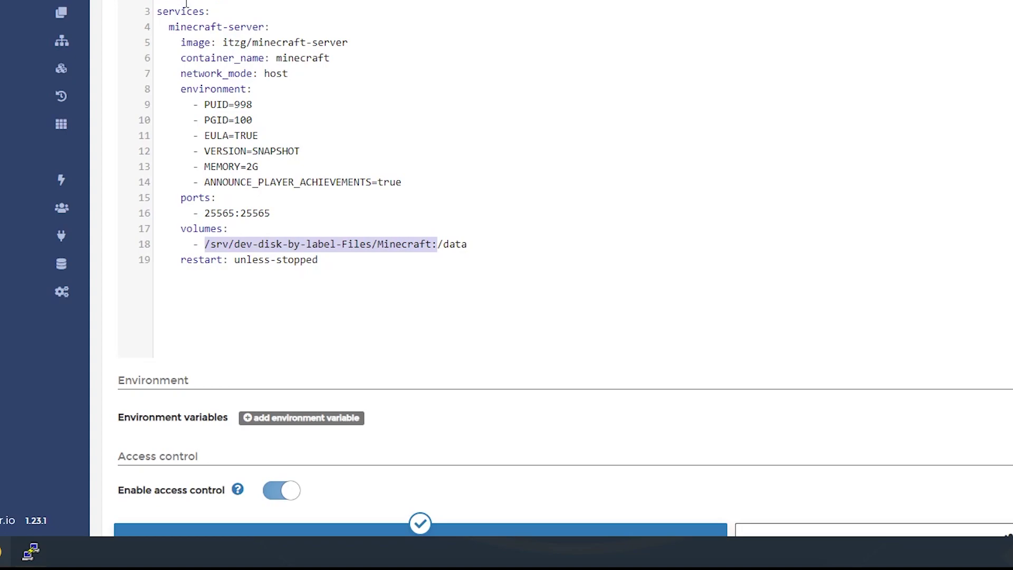
scroll(243, 63, "down", 3)
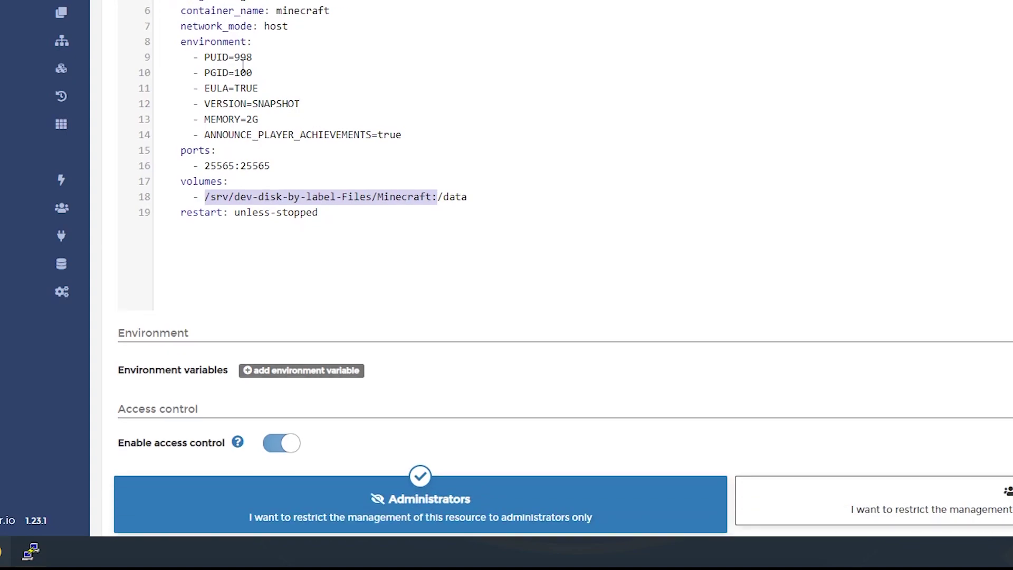
Step: Deploy the minecraft stack so it joins heimdall and nextcloud in the stacks list
left_click(167, 485)
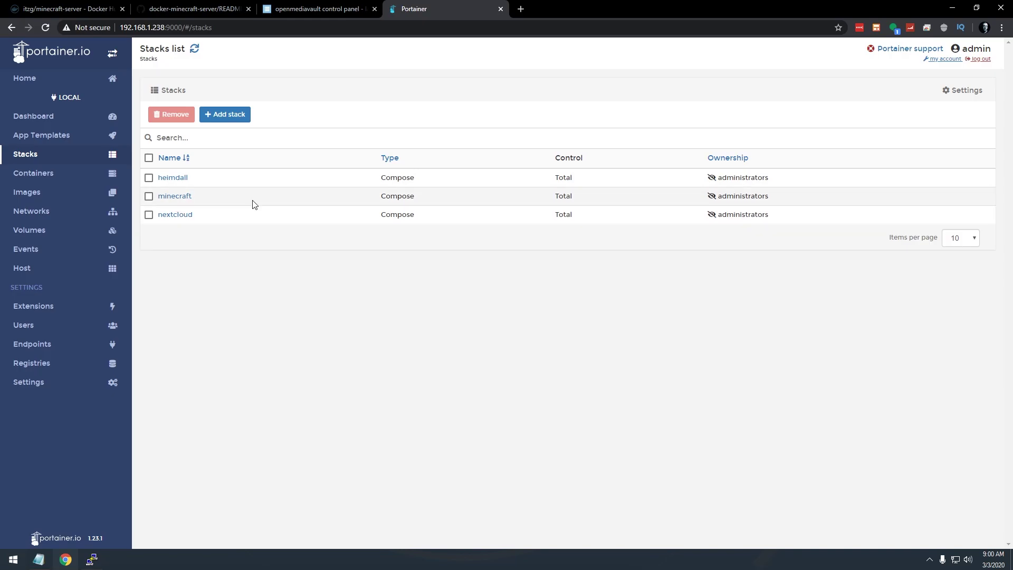
Step: Show the minecraft container's log through to the latest lines, with RCON on port 25575
left_click(32, 178)
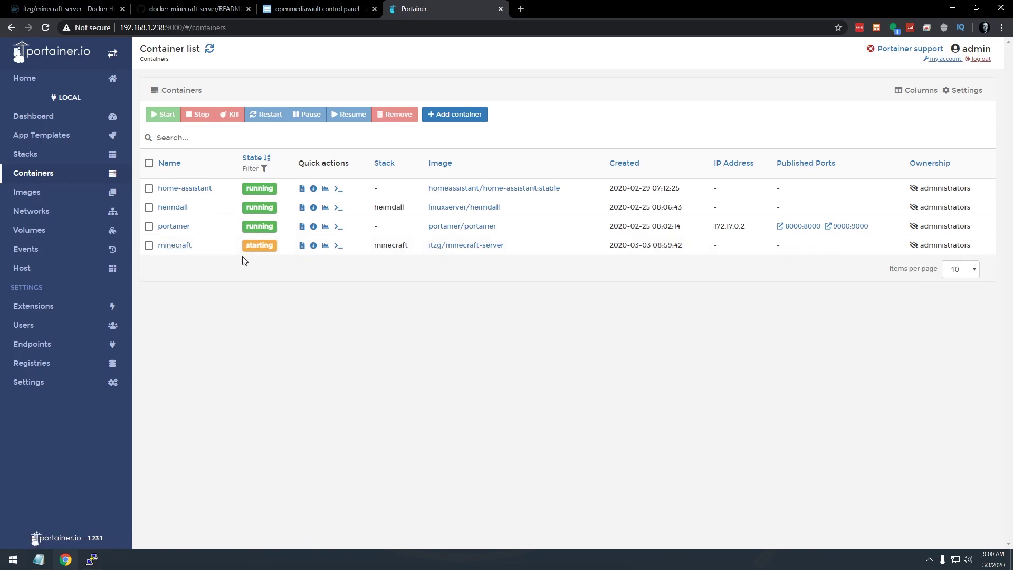
left_click(302, 246)
scroll(400, 272, "down", 1)
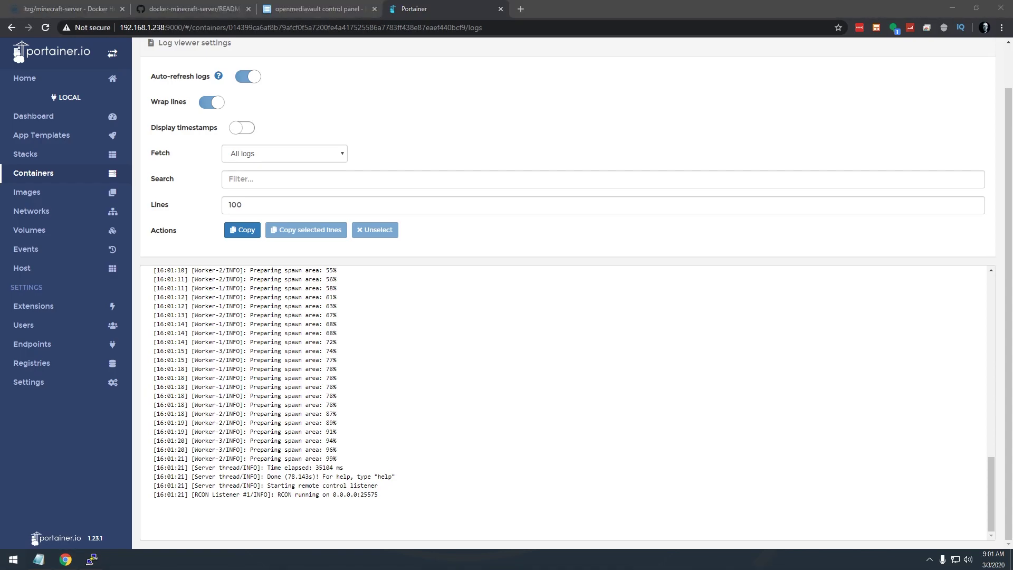
Step: Raise the launcher window and list Java Edition installations with Latest snapshot 20w09a shown
left_click_drag(515, 204, 516, 148)
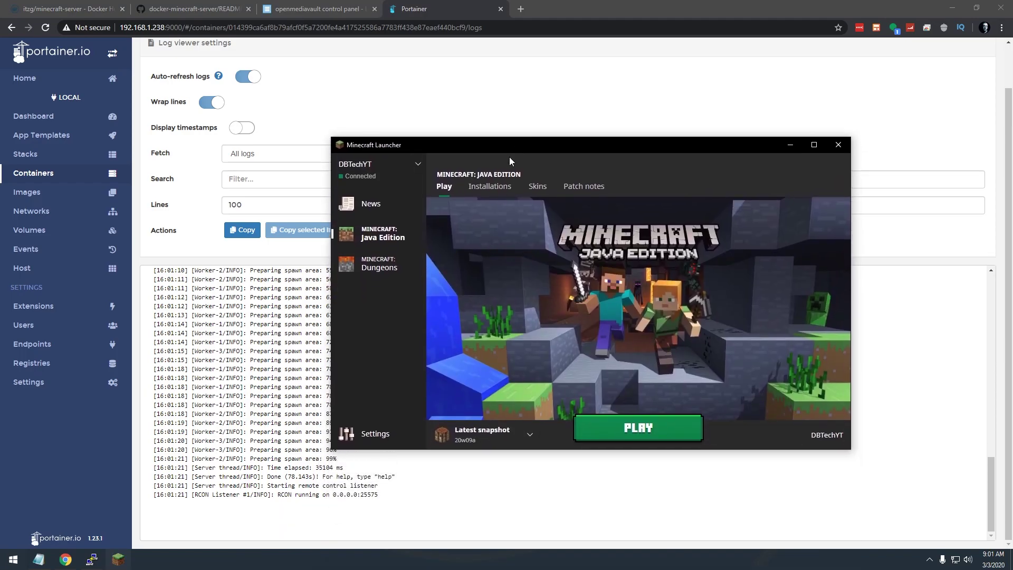
left_click(490, 188)
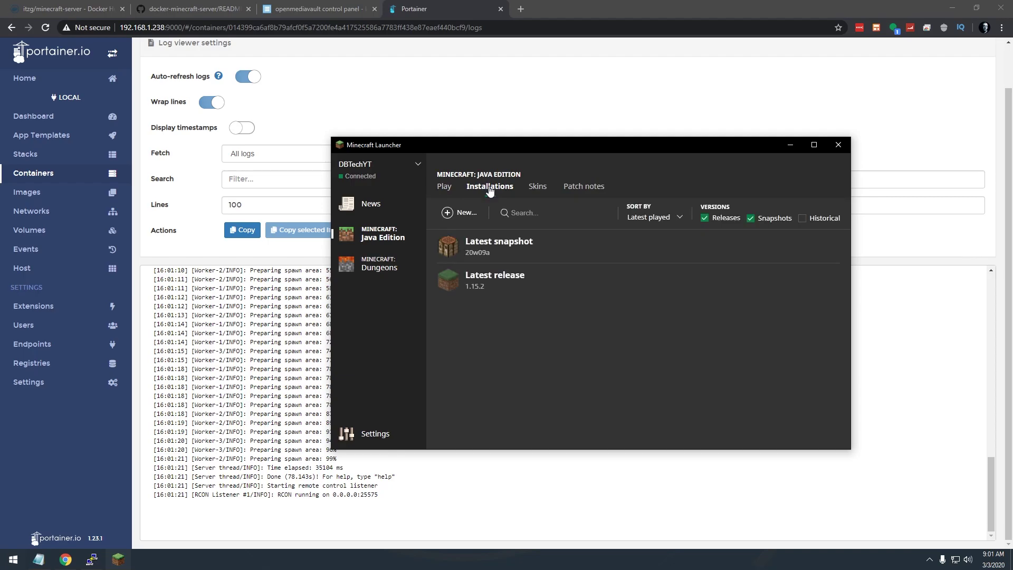
left_click(750, 217)
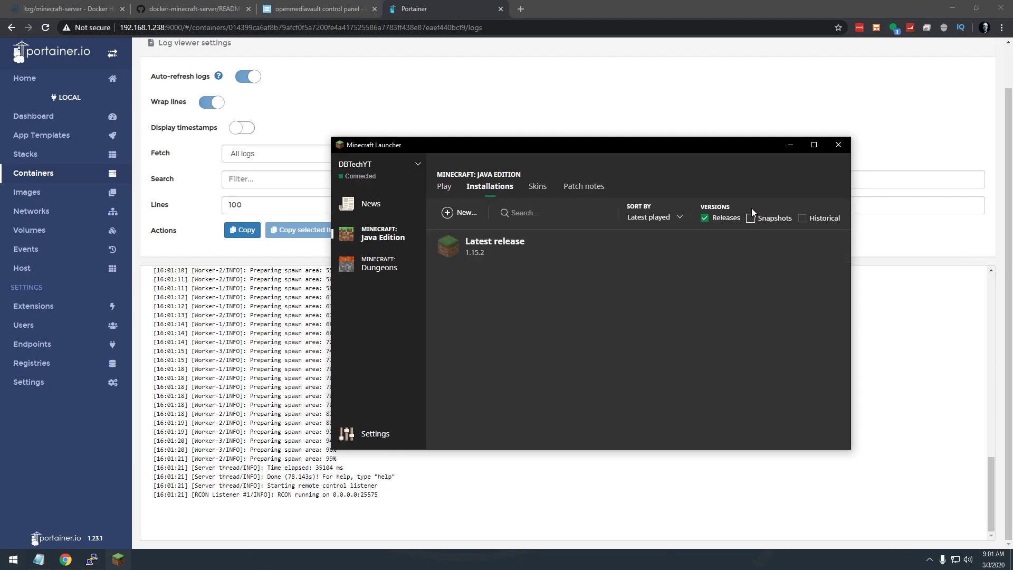
left_click(751, 215)
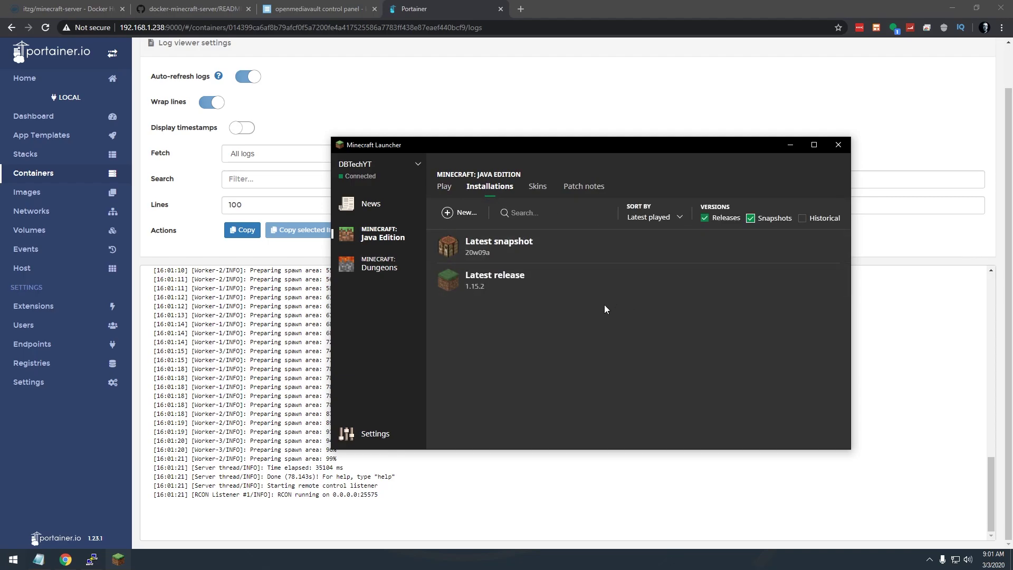
left_click(750, 218)
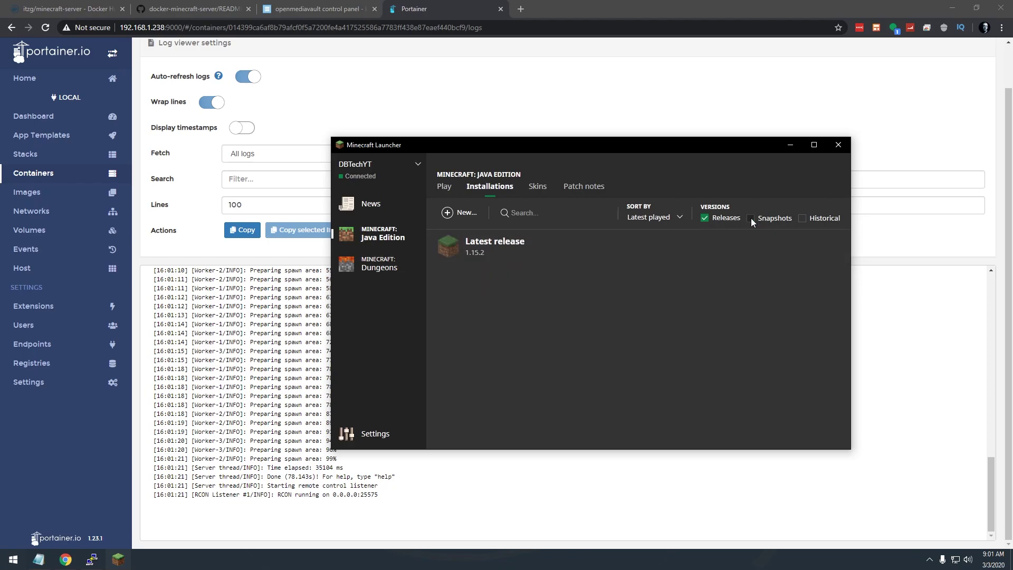
left_click(751, 218)
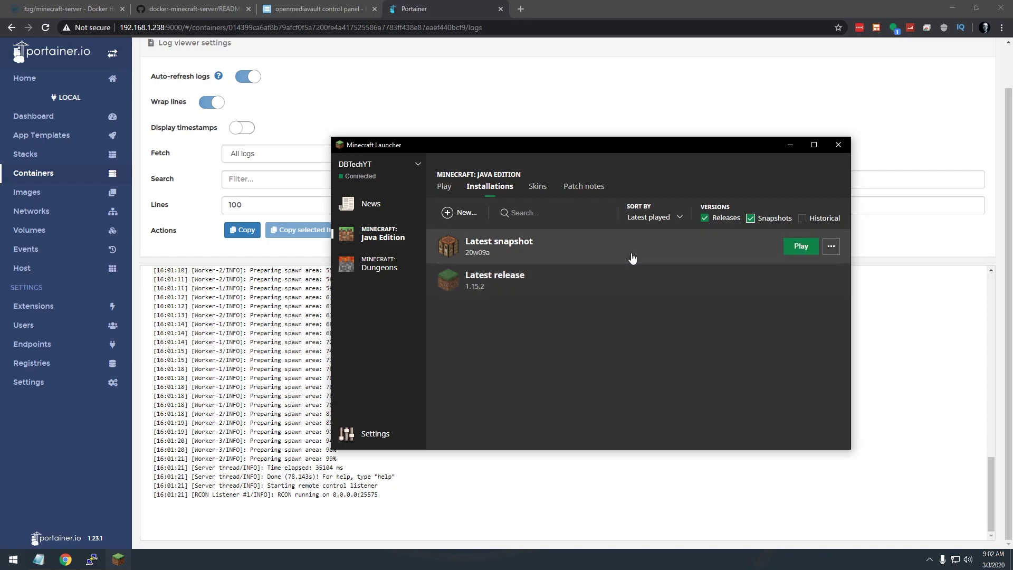
Step: Launch the 20w09a snapshot and size its window beside the Portainer server log
left_click(796, 249)
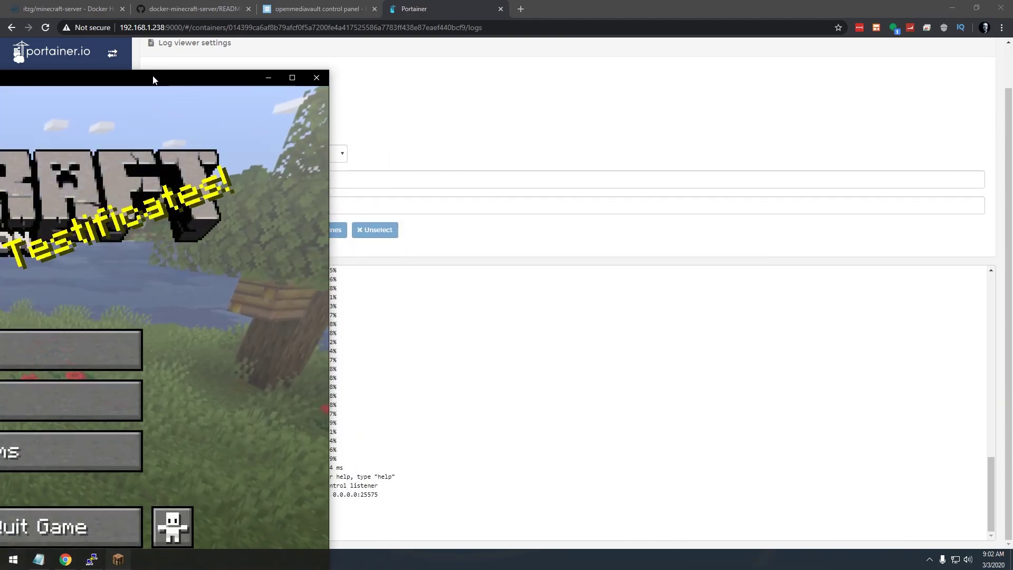
left_click_drag(154, 77, 719, 117)
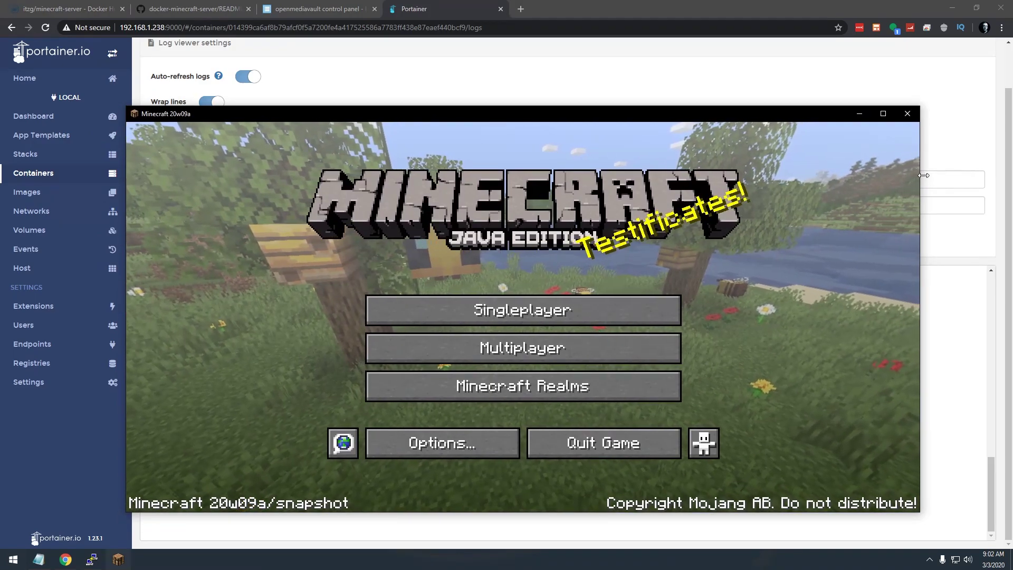
left_click_drag(919, 178, 682, 178)
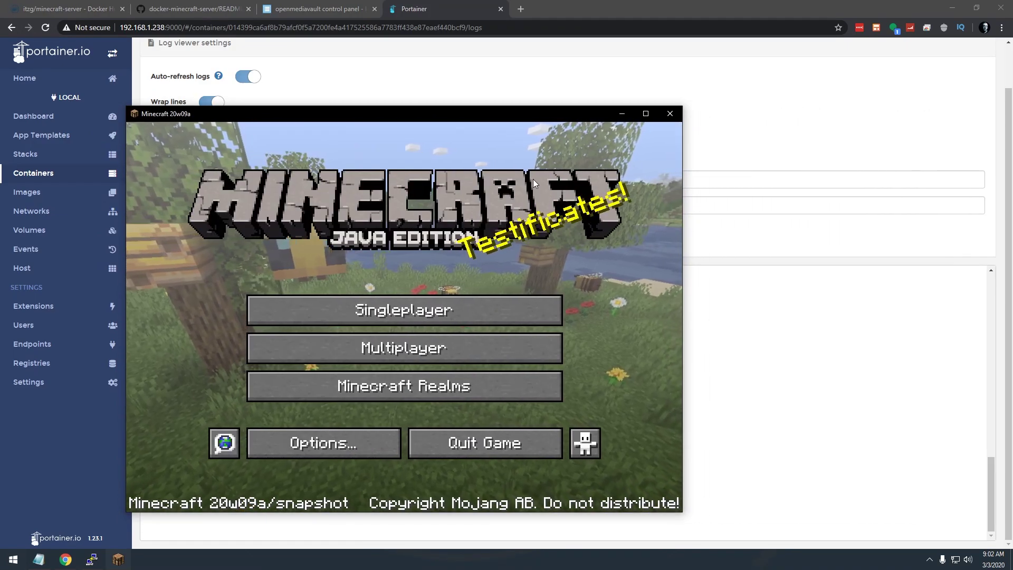
left_click_drag(503, 113, 783, 79)
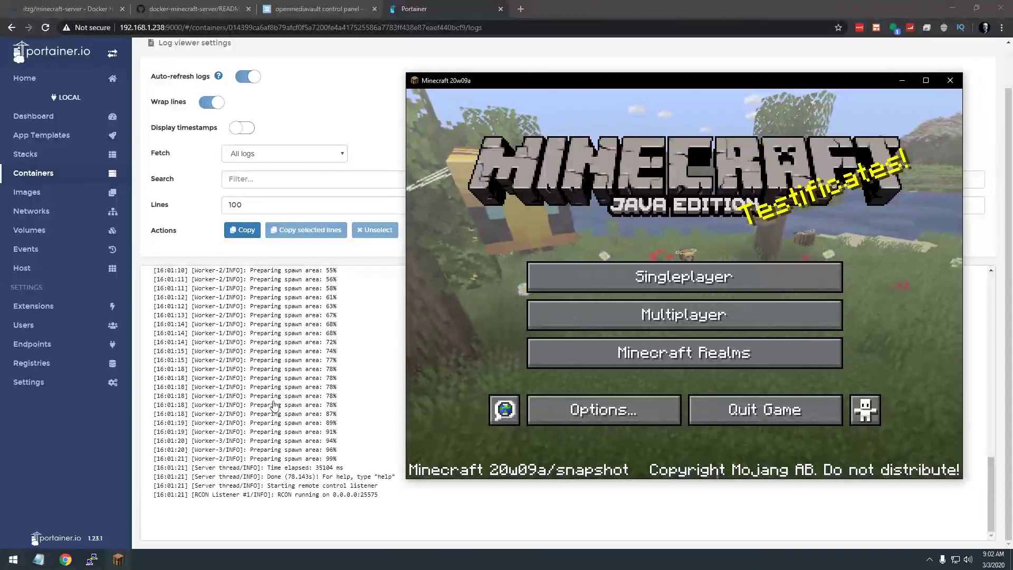
Step: Add a multiplayer server named LattePanda at address 192.168.1.238
left_click(659, 319)
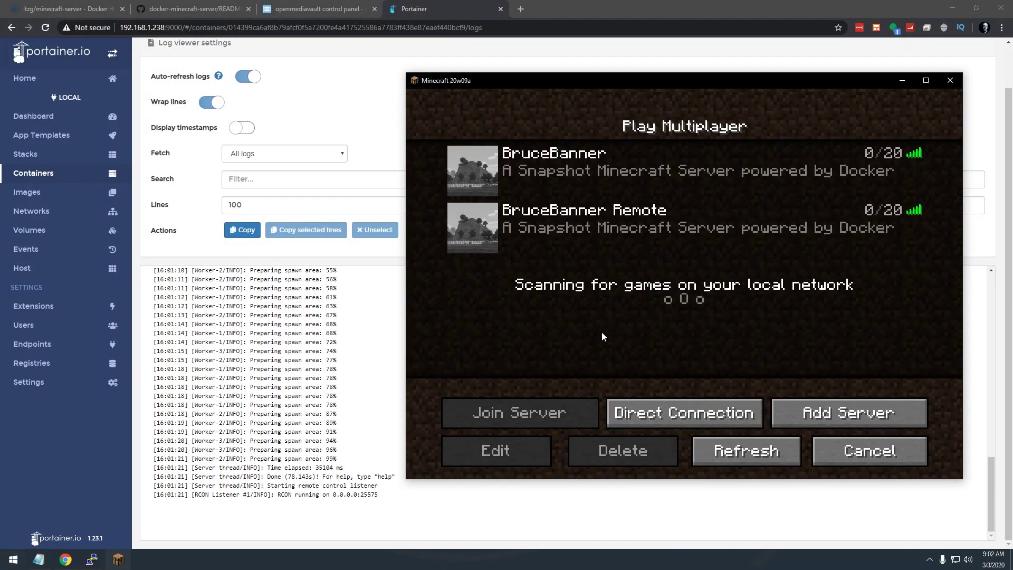
left_click(804, 413)
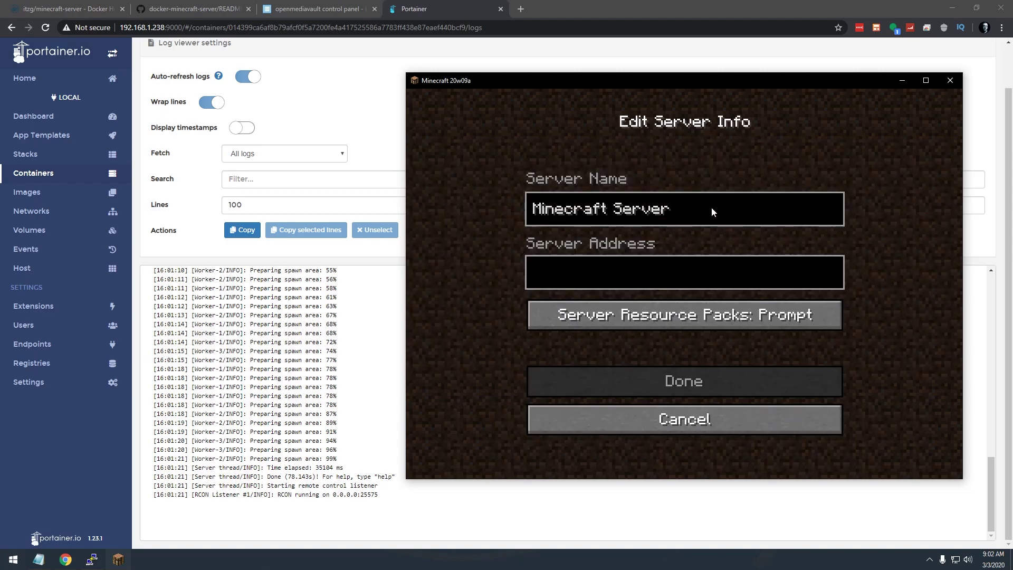
key("BackSpace")
key("BackSpace")
key("BackSpace")
key("BackSpace")
key("BackSpace")
key("BackSpace")
key("BackSpace")
key("BackSpace")
key("BackSpace")
key("BackSpace")
key("BackSpace")
key("BackSpace")
key("BackSpace")
key("BackSpace")
key("BackSpace")
key("BackSpace")
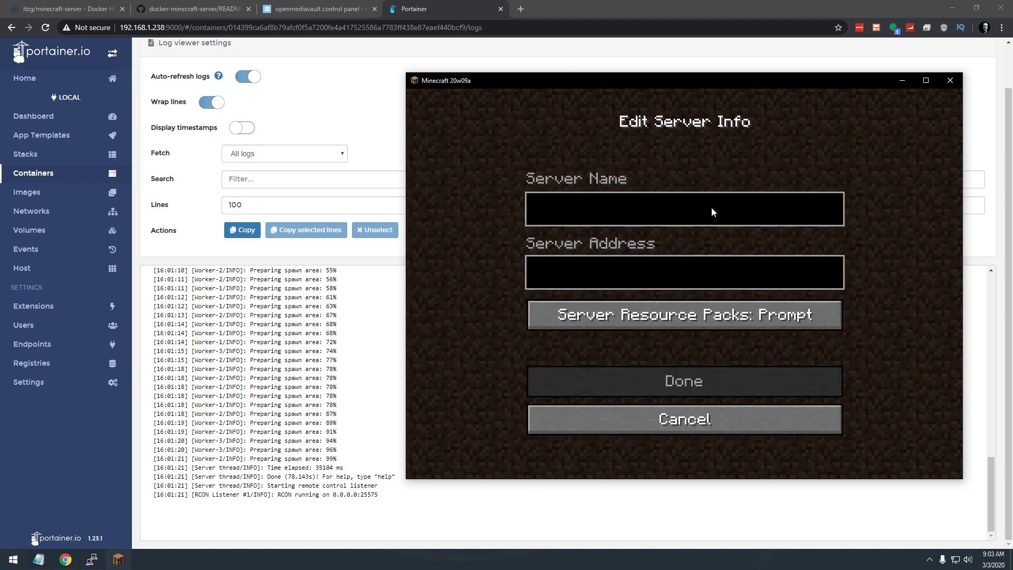
type("LattePanda")
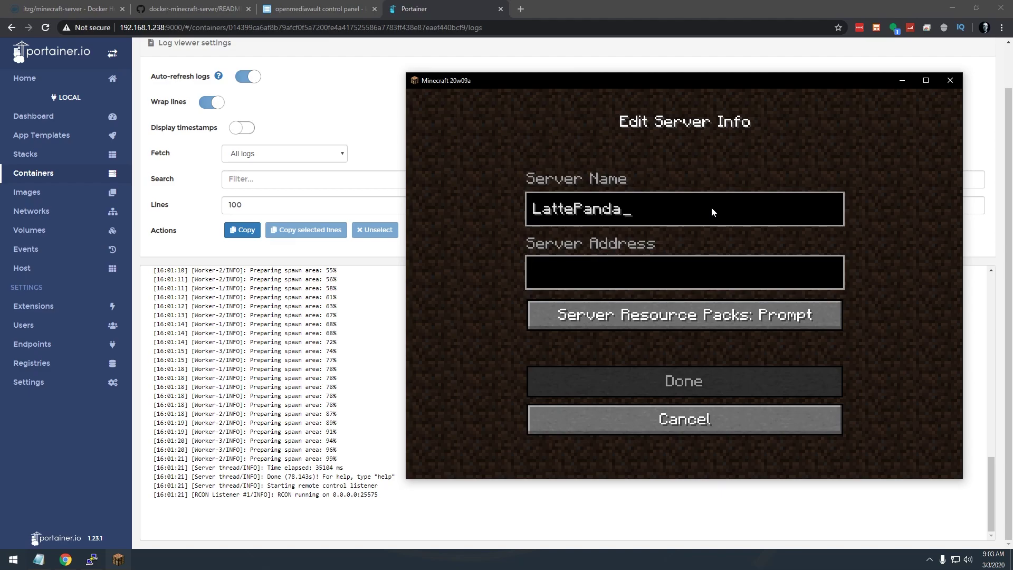
type("192.1")
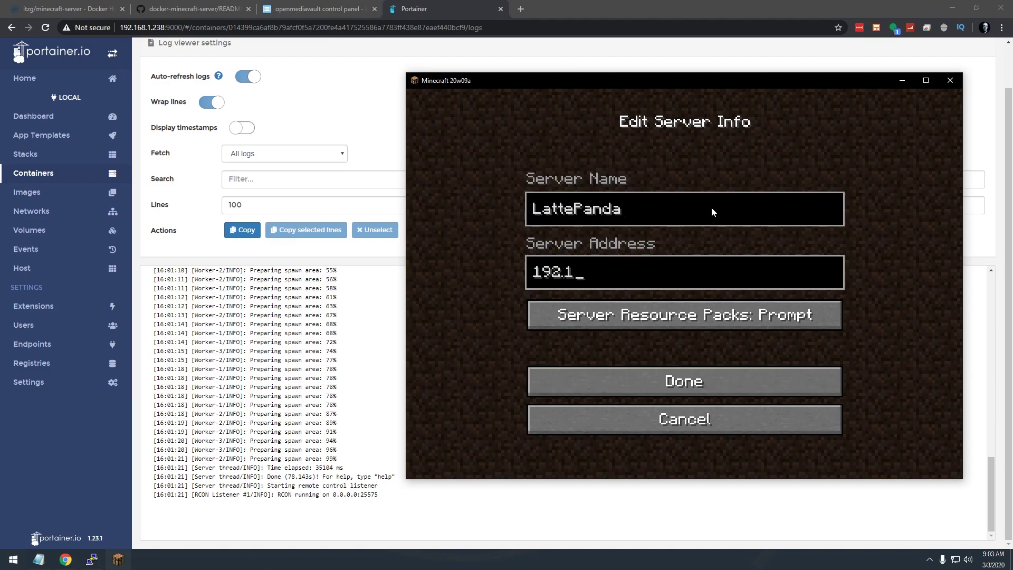
type("68.1.238")
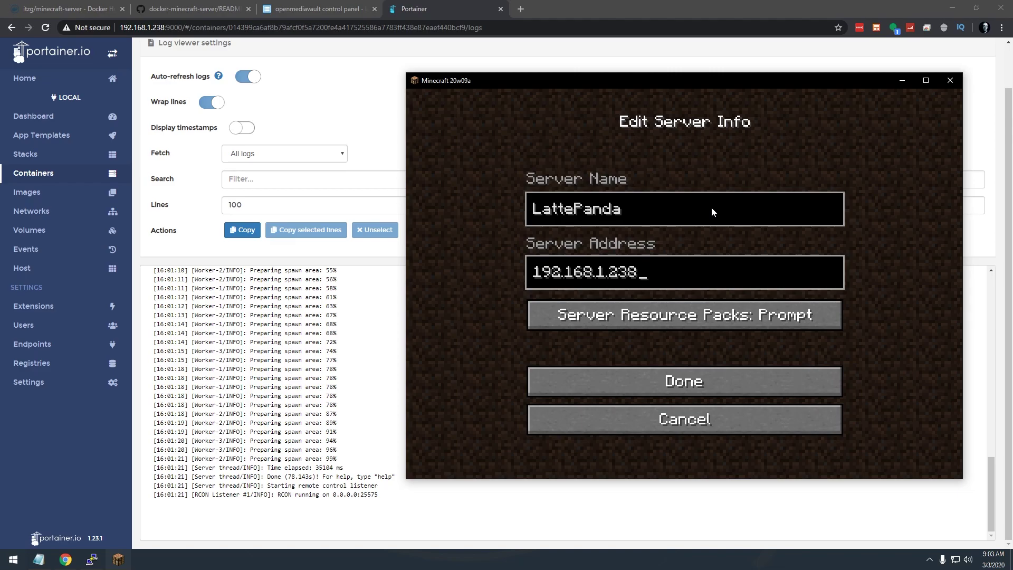
left_click(686, 370)
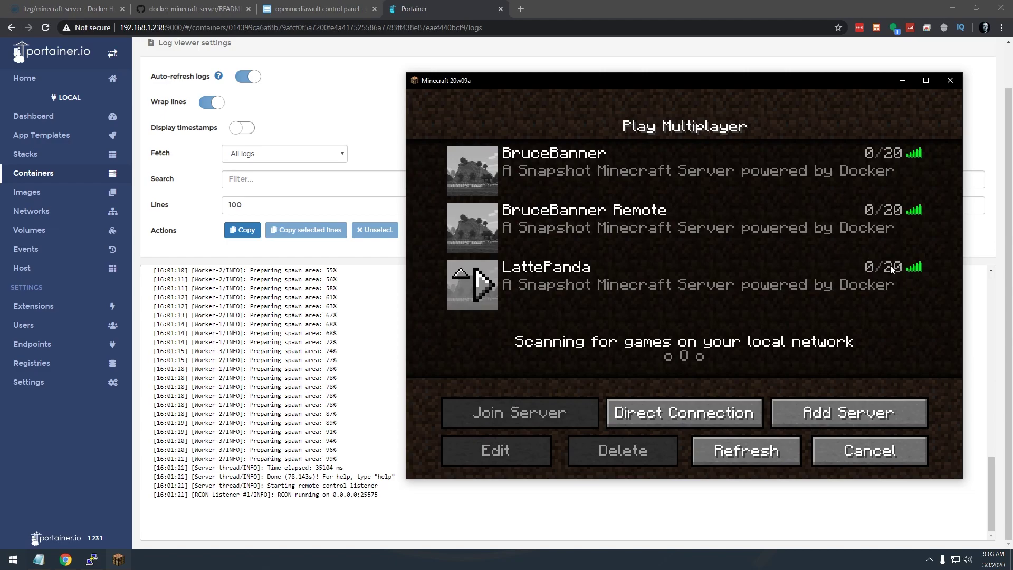
mouse_move(907, 271)
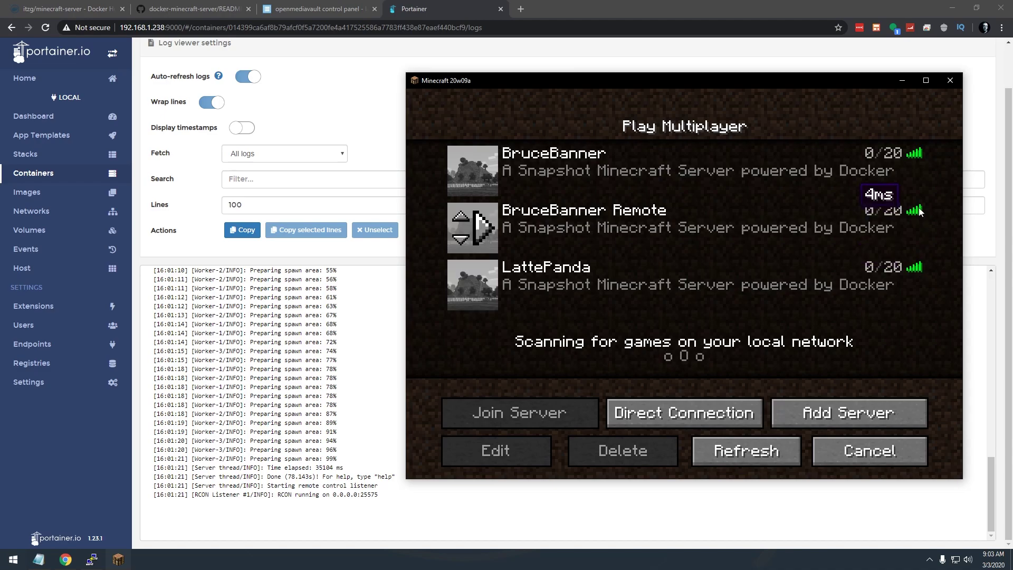
mouse_move(914, 157)
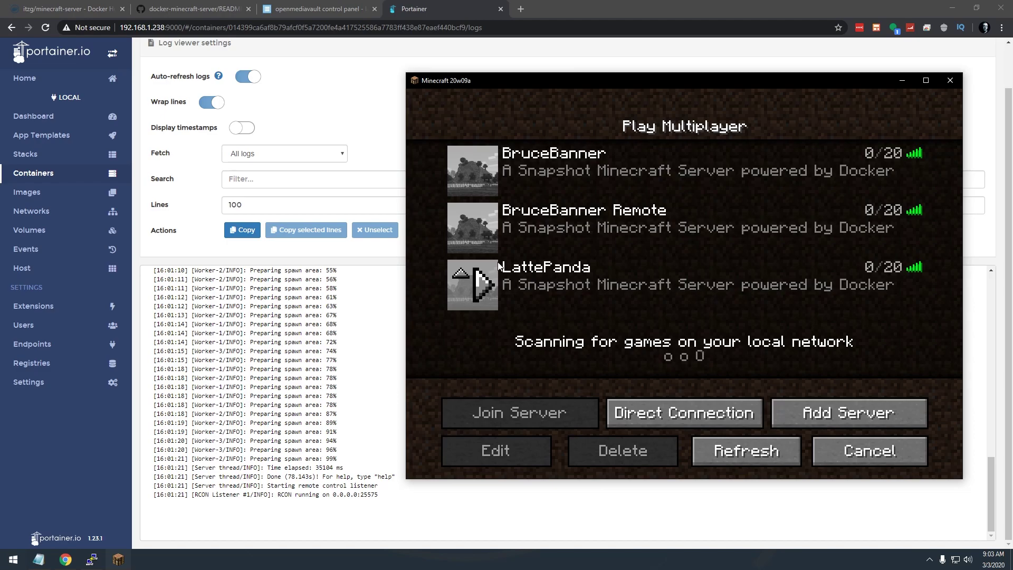
Step: Join the LattePanda server and return to the game from the pause menu
left_click(485, 289)
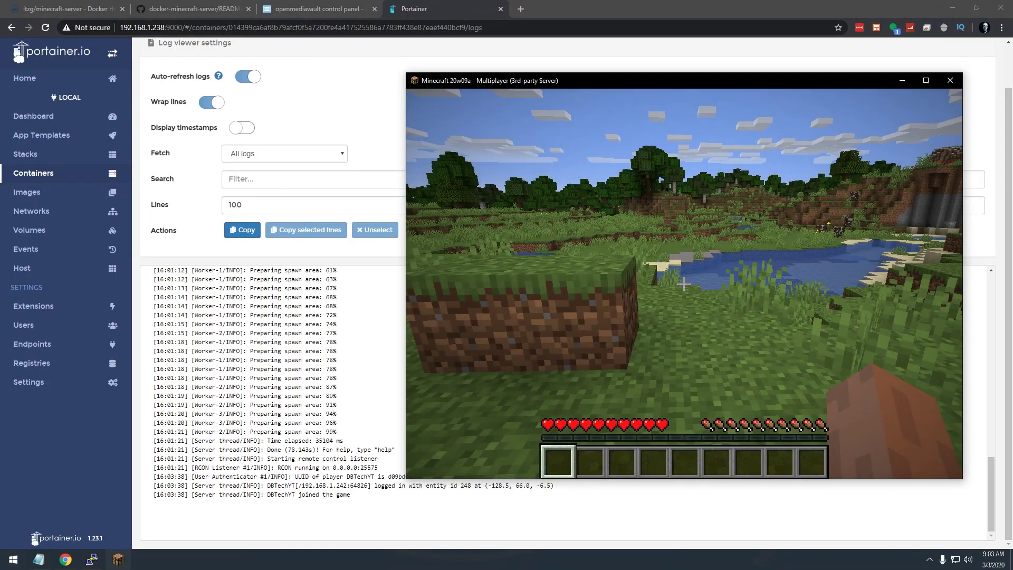
key("Escape")
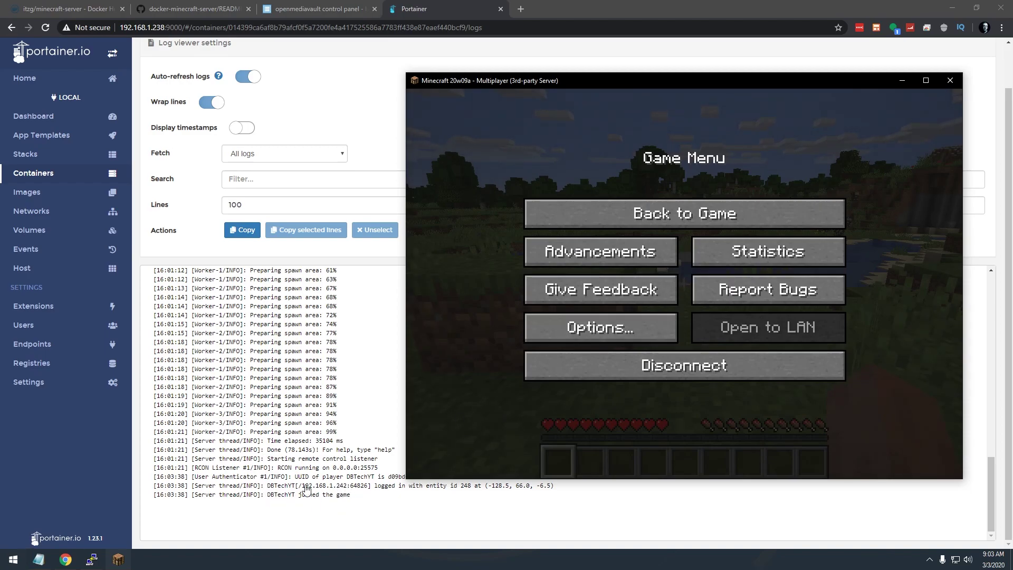
left_click(666, 214)
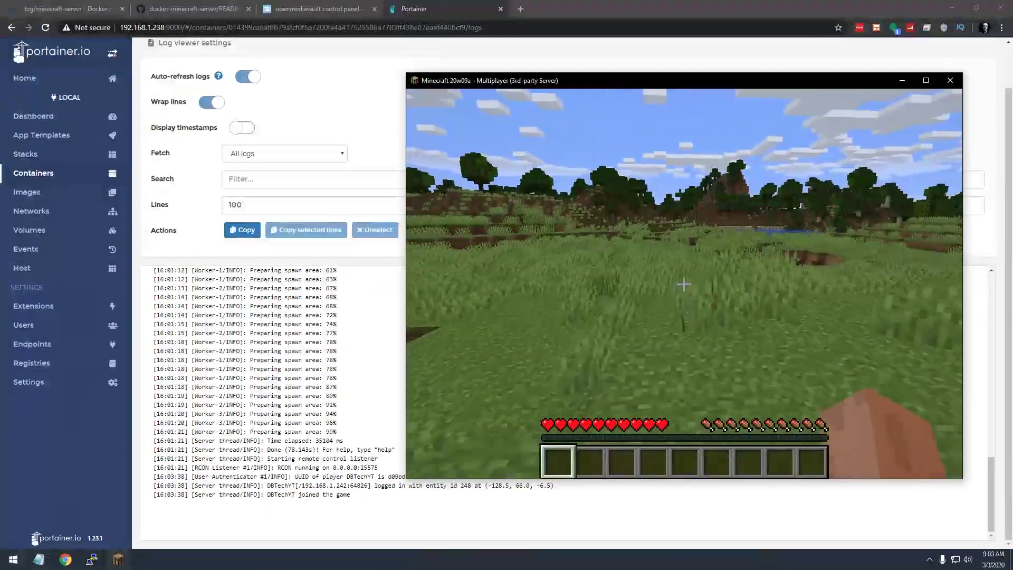
Step: Walk toward the river and kill a cow, collecting leather and 3 raw beef
key("w")
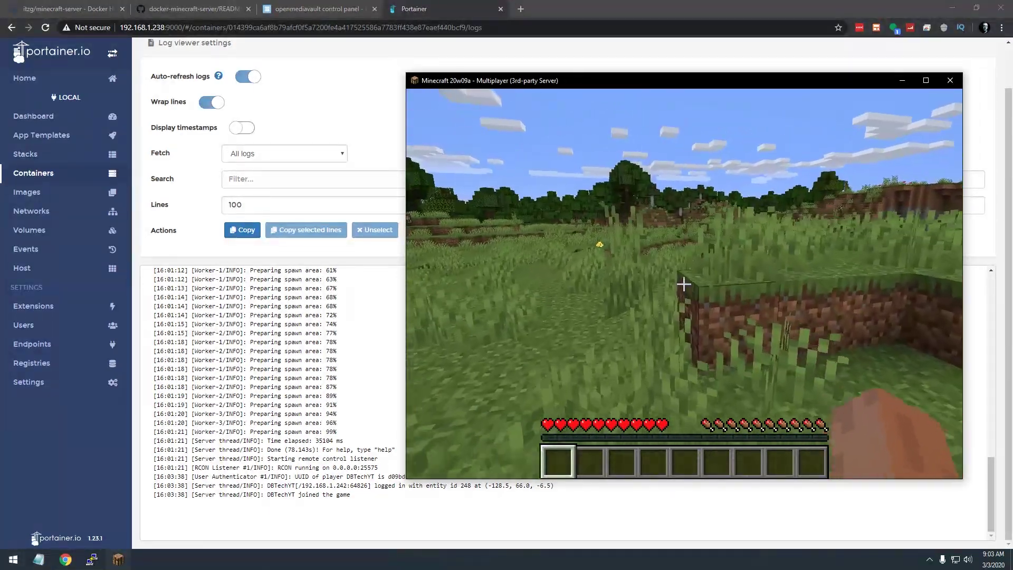
key("w")
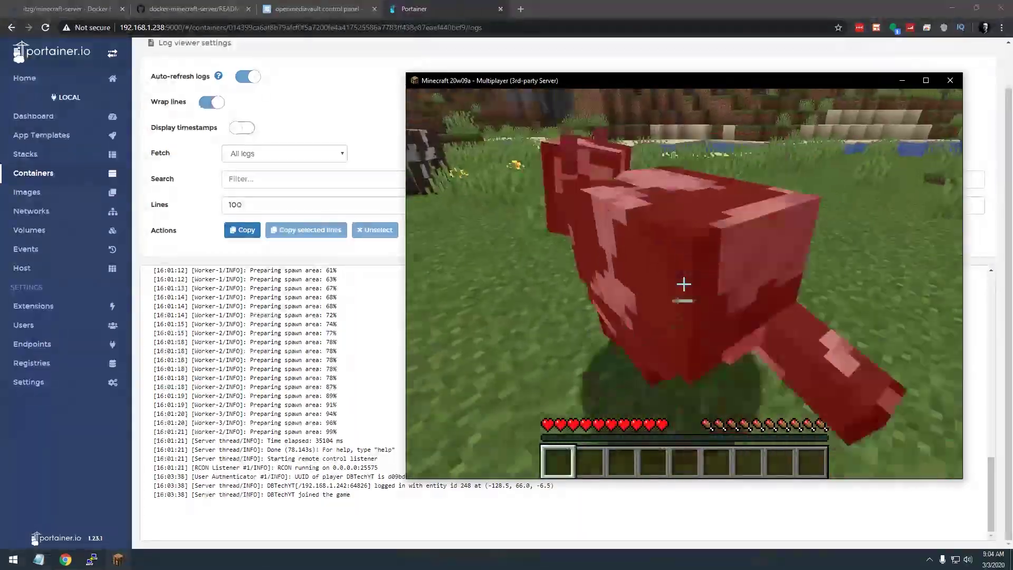
left_click(684, 284)
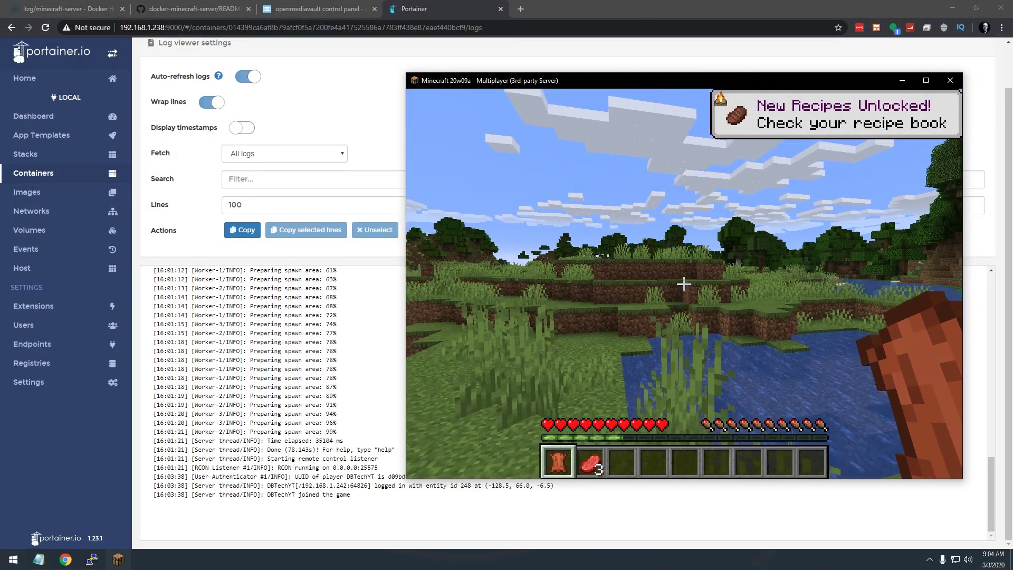
left_click(683, 284)
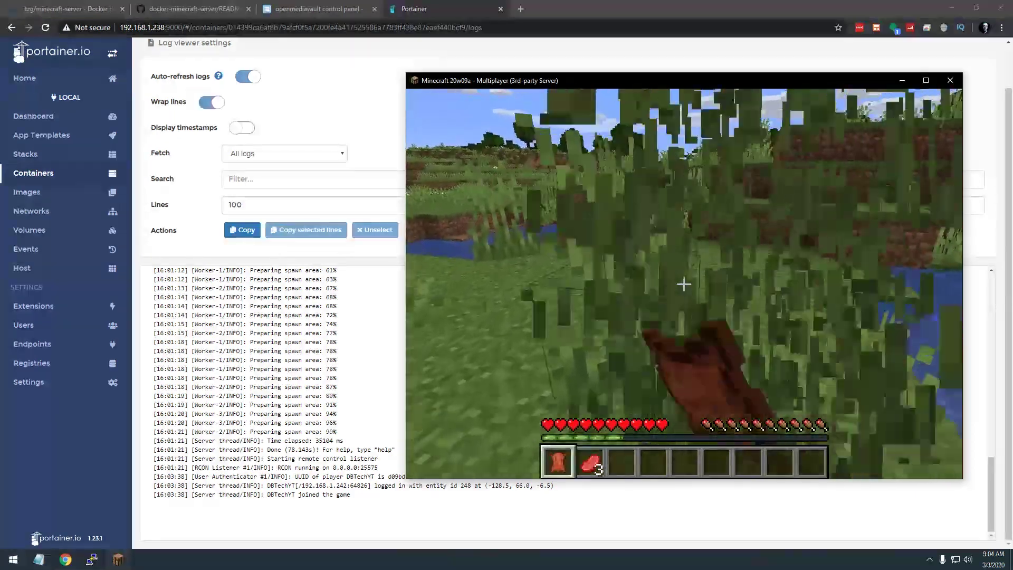